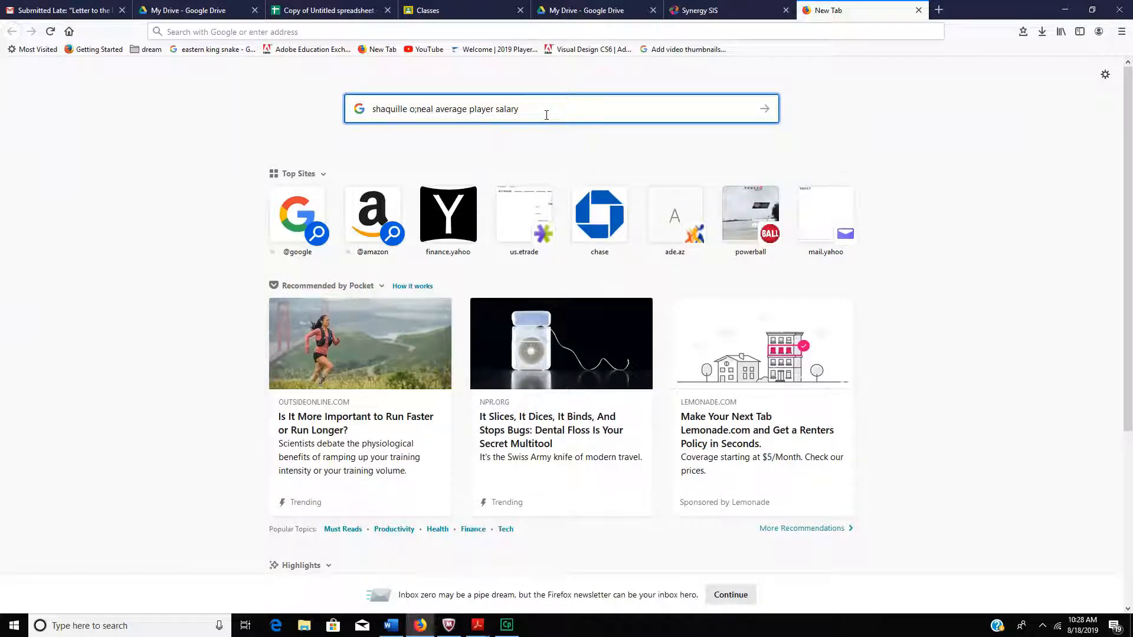
# Search Google for Shaquille O'Neal's average player salary.
pyautogui.press('Return')
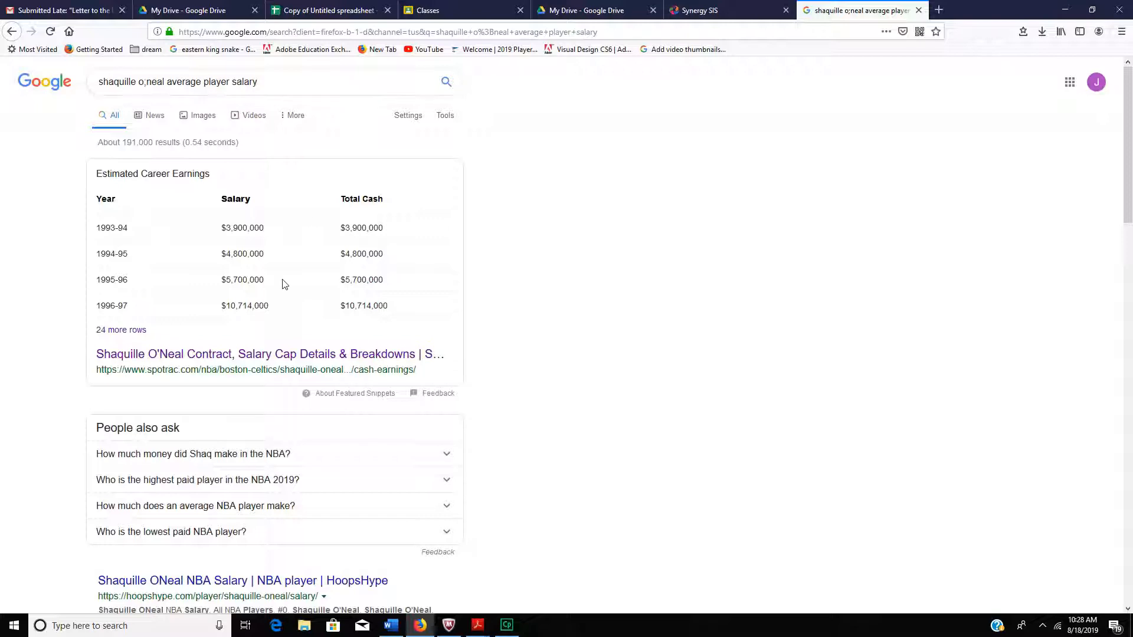
# Review Shaquille O'Neal's career cash earnings table on Spotrac, then start a new blank tab.
pyautogui.click(248, 355)
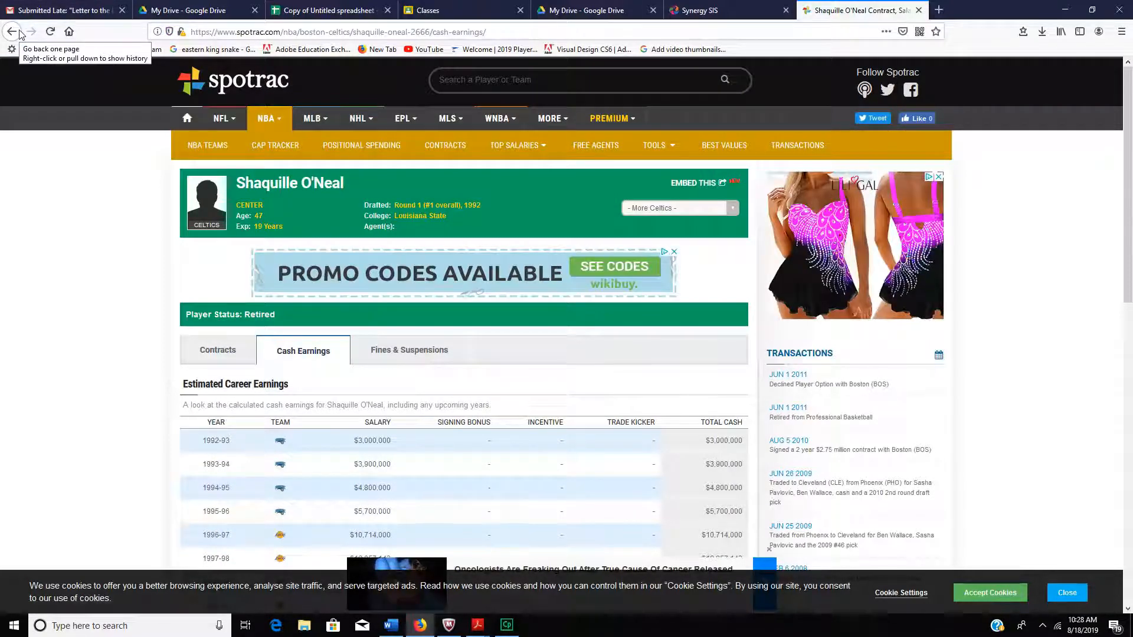
pyautogui.moveTo(1129, 108); pyautogui.dragTo(1129, 271)
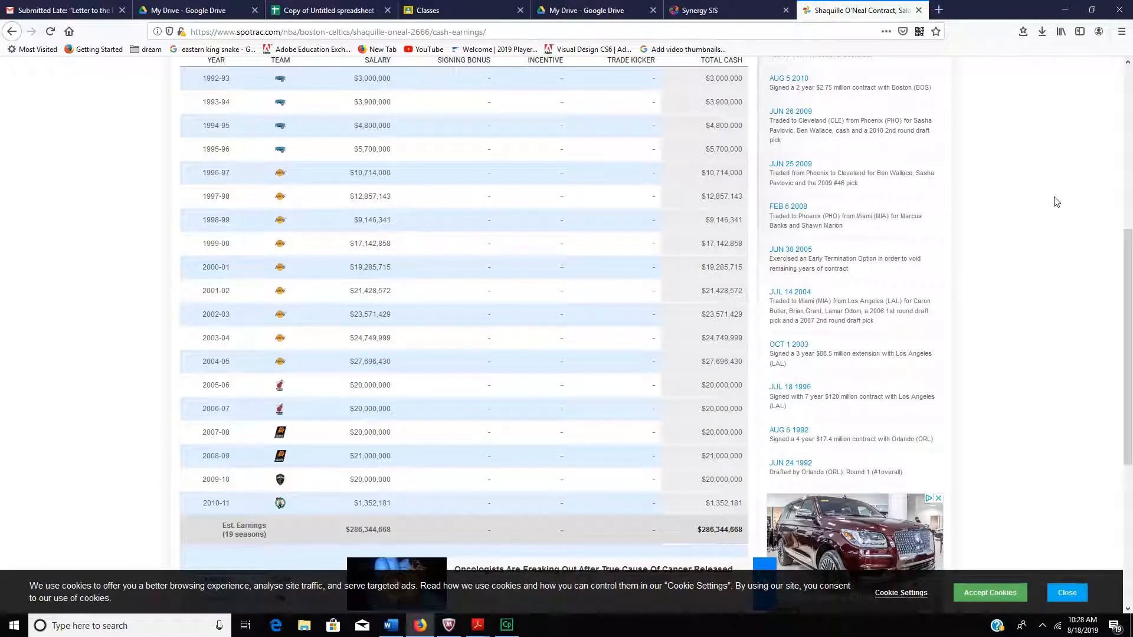
pyautogui.click(939, 11)
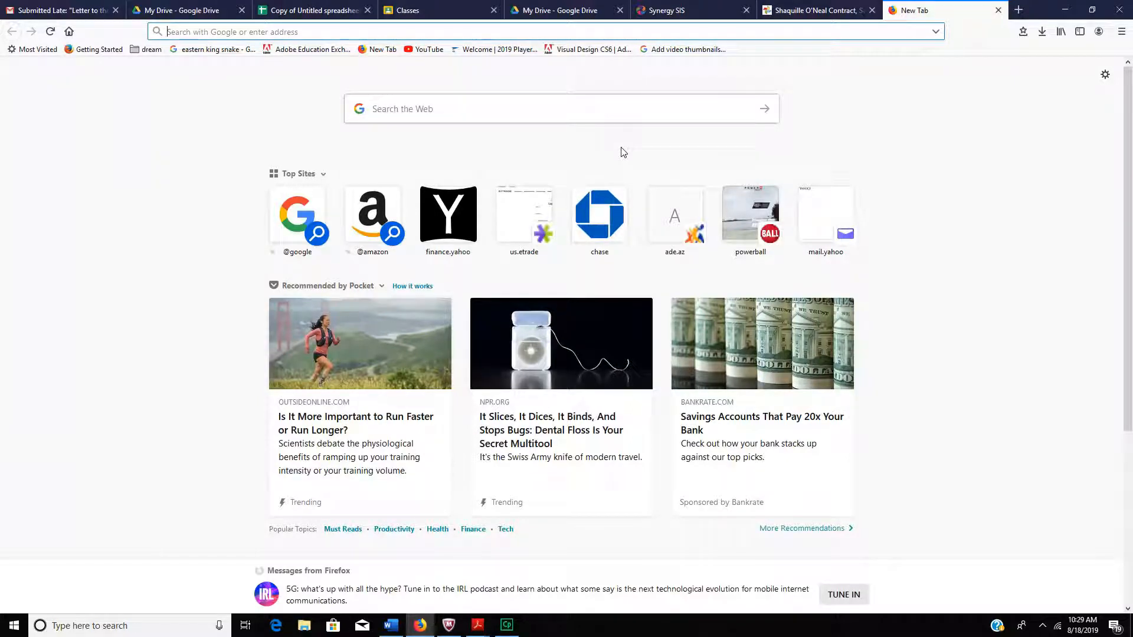
# Search for 'average player salary for point guard in the nba'.
pyautogui.write('po')
pyautogui.press('BackSpace')
pyautogui.press('BackSpace')
pyautogui.press('BackSpace')
pyautogui.write('a')
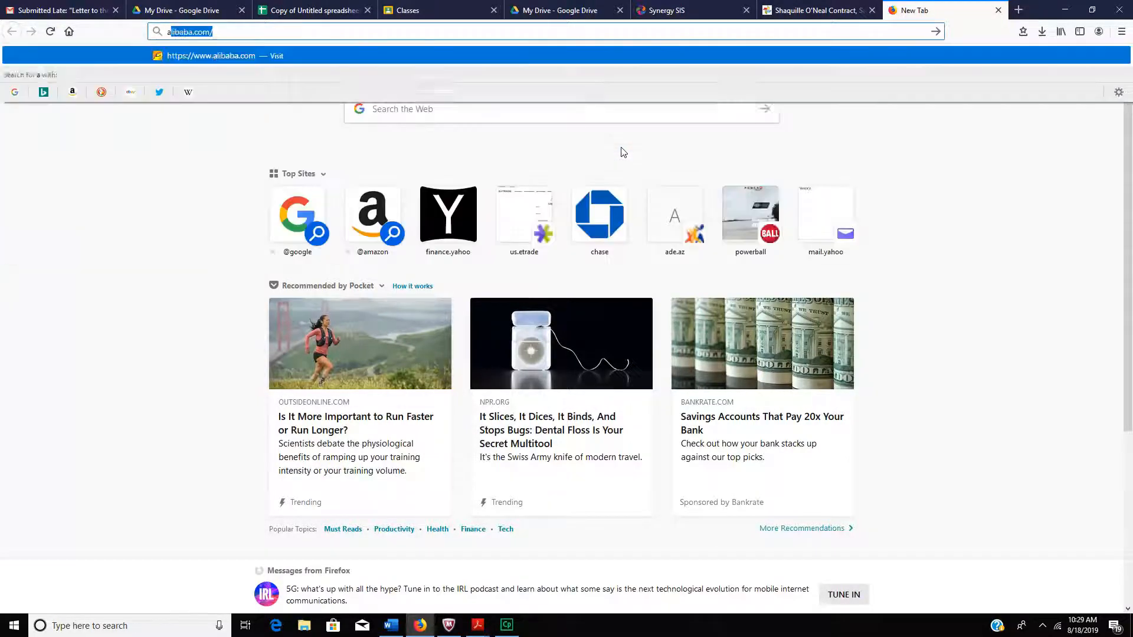
pyautogui.write('verage player salary for pint')
pyautogui.press('BackSpace')
pyautogui.press('BackSpace')
pyautogui.press('BackSpace')
pyautogui.write('oint g')
pyautogui.write('uard in the nm')
pyautogui.write('b')
pyautogui.press('BackSpace')
pyautogui.press('BackSpace')
pyautogui.write('ba')
pyautogui.press('Return')
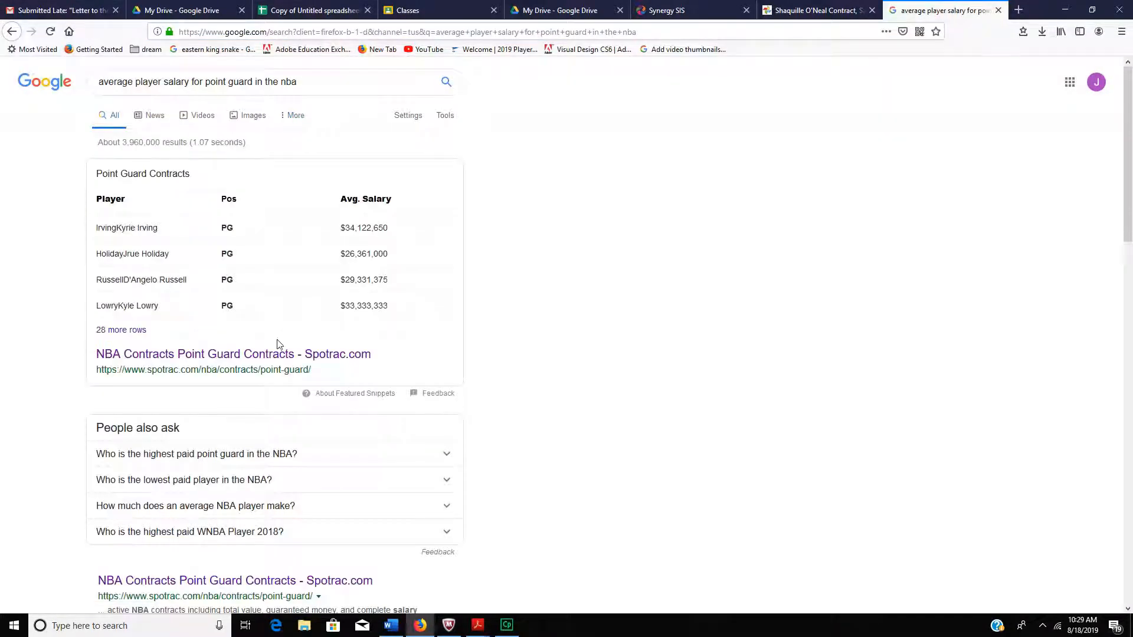
# Browse the Spotrac NBA point guard contracts table and its average salaries.
pyautogui.click(213, 354)
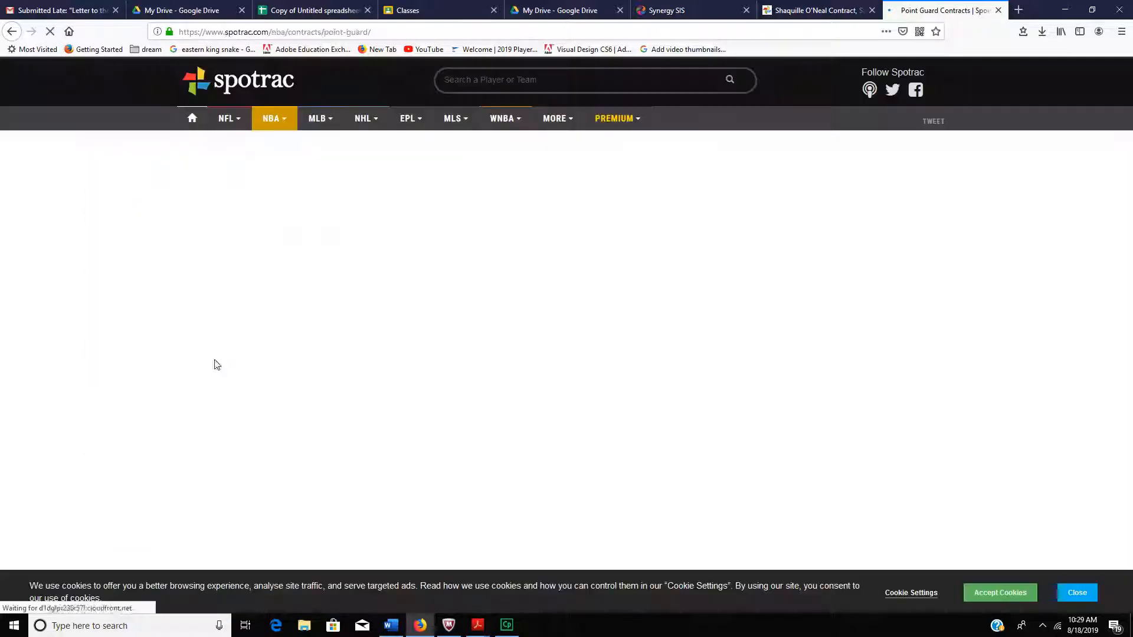
pyautogui.moveTo(1128, 148); pyautogui.dragTo(1128, 315)
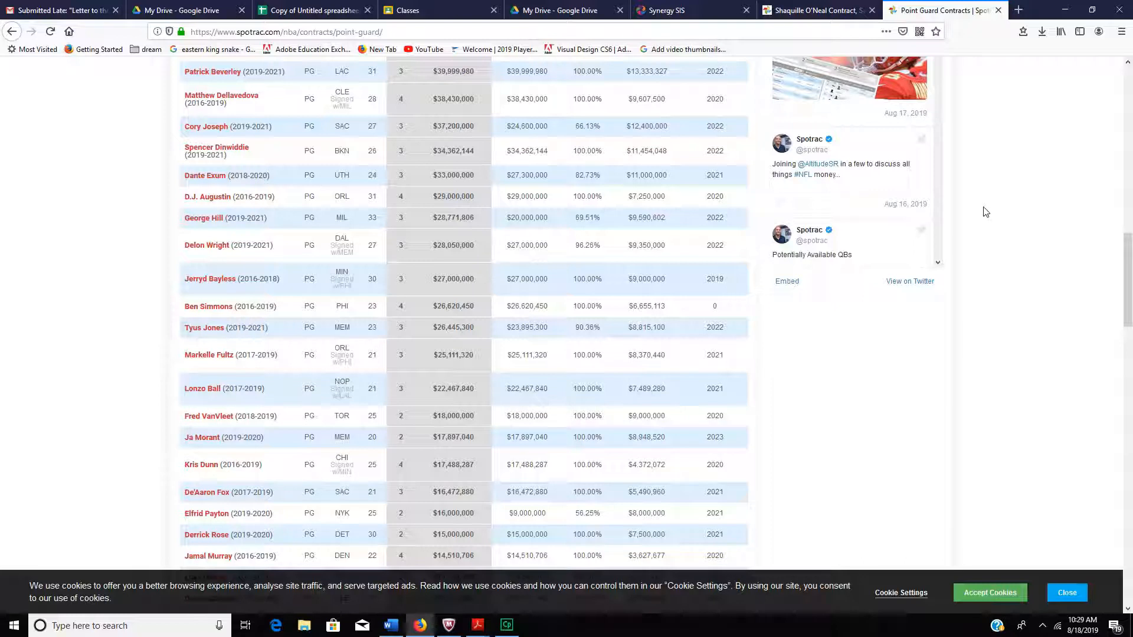
pyautogui.hotkey('alt', 'Tab')
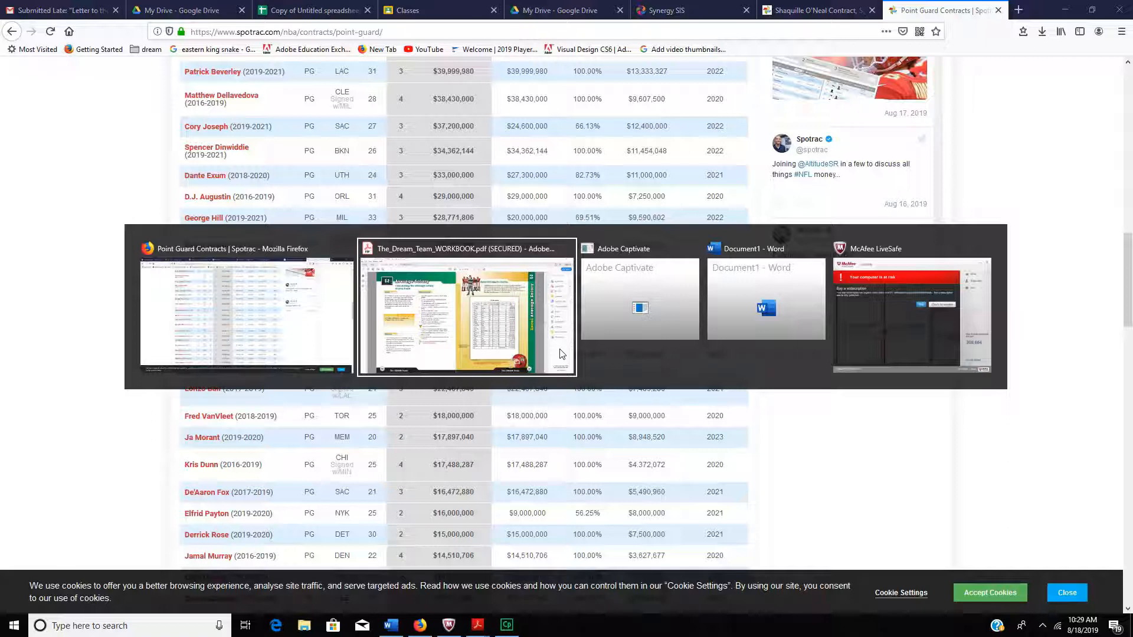
pyautogui.hotkey('alt', 'Tab')
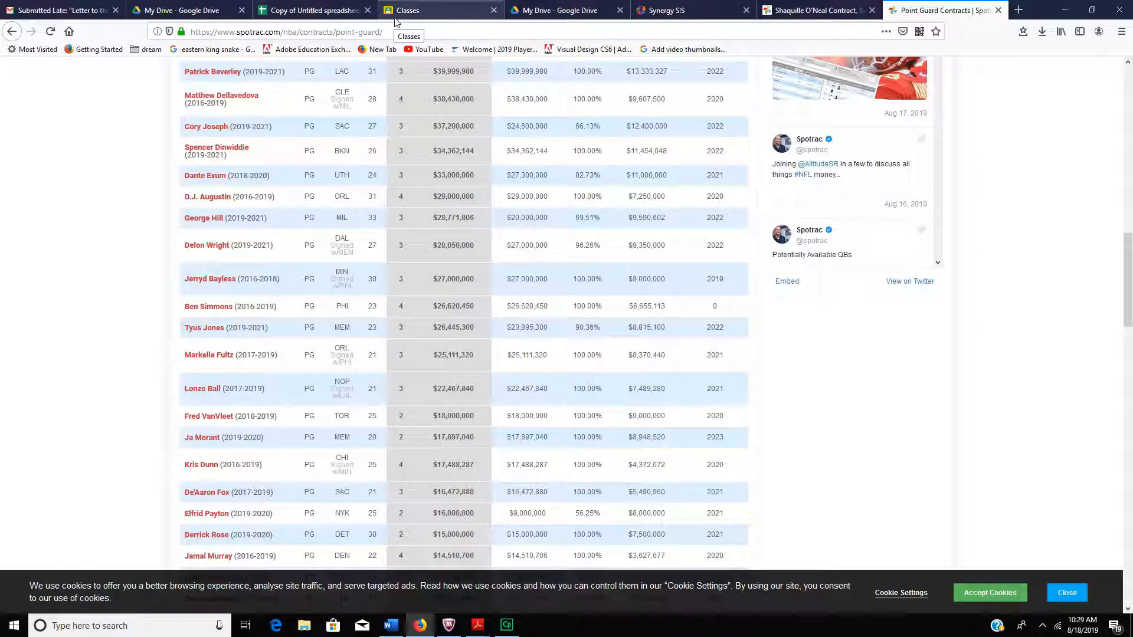
# In the roster spreadsheet, copy the last player row A27:G27.
pyautogui.click(295, 13)
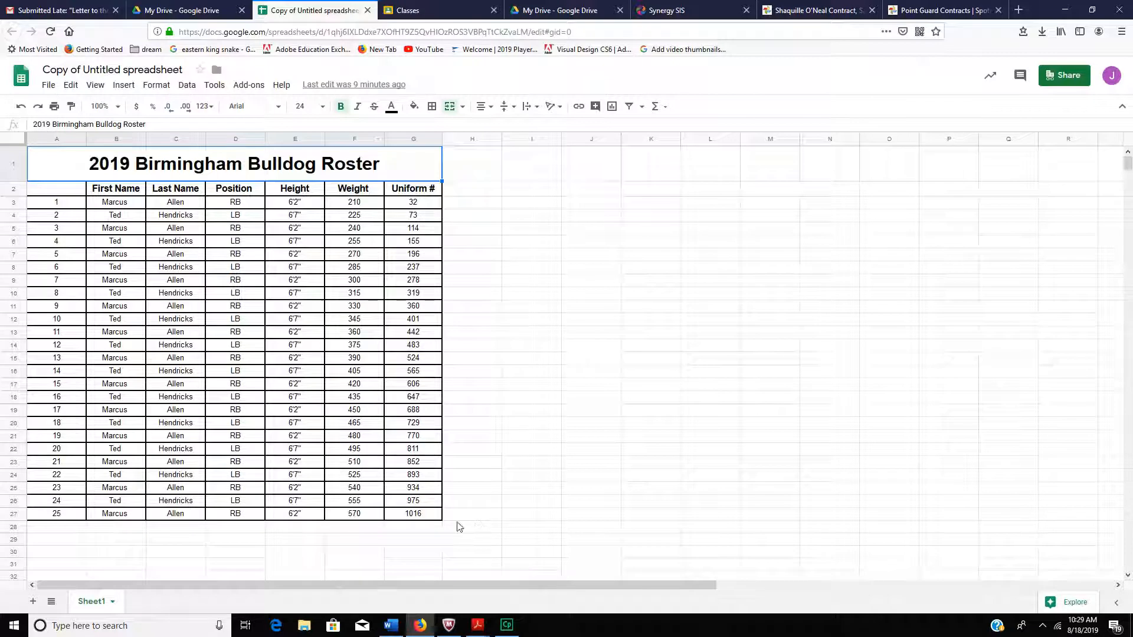
pyautogui.click(57, 514)
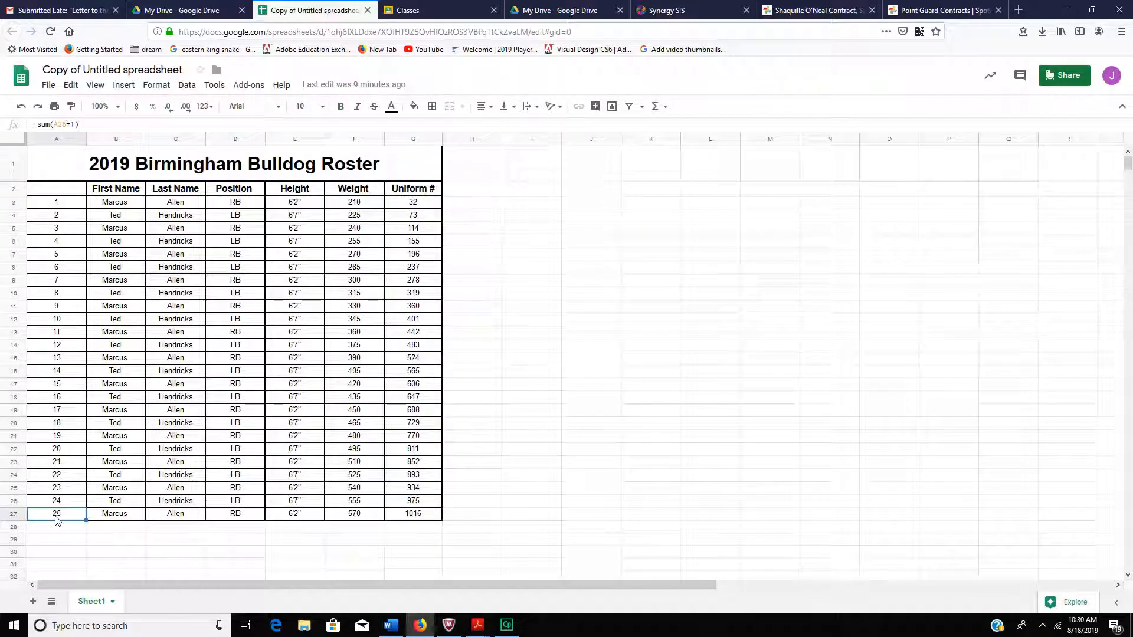
pyautogui.moveTo(57, 518); pyautogui.dragTo(422, 518)
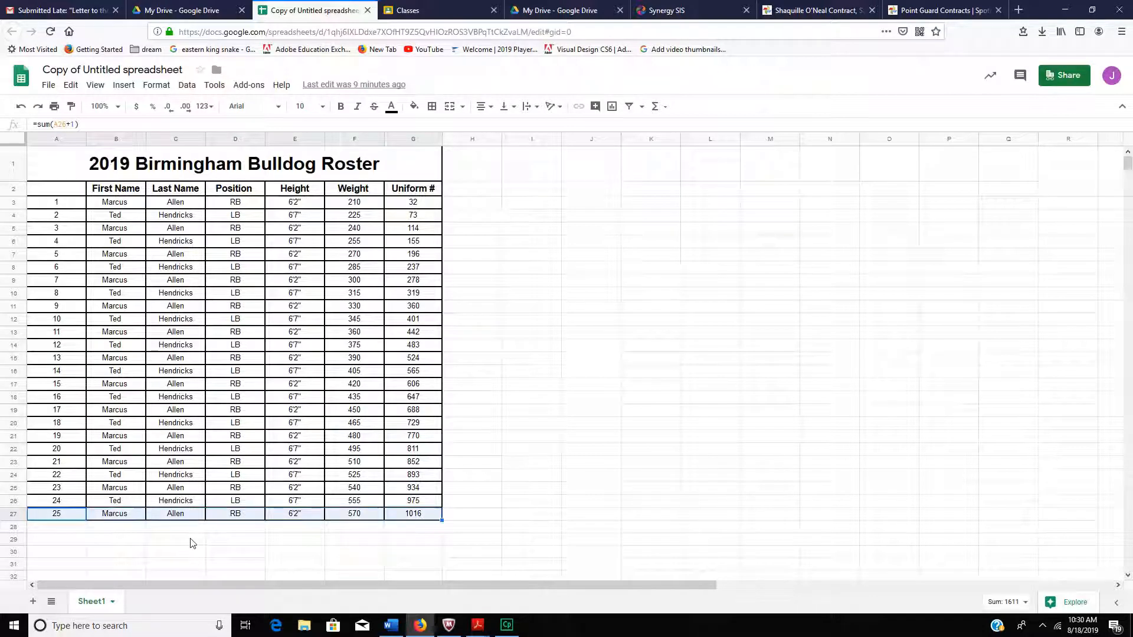
pyautogui.click(49, 518)
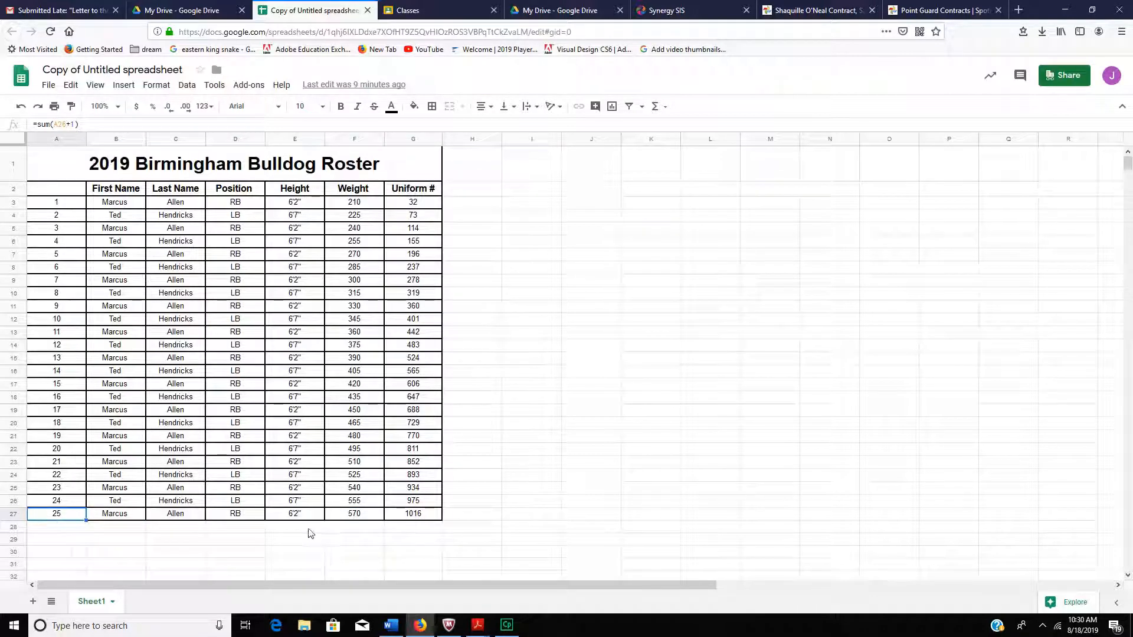
pyautogui.keyDown('shift'); pyautogui.click(433, 519); pyautogui.keyUp('shift')
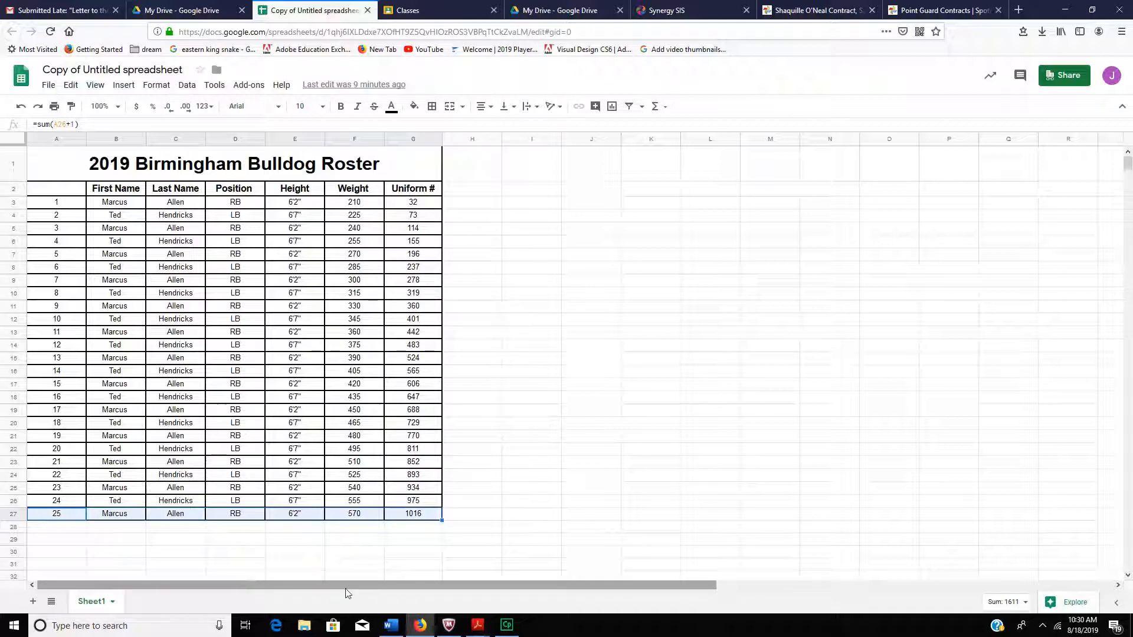
pyautogui.rightClick(131, 519)
pyautogui.click(154, 167)
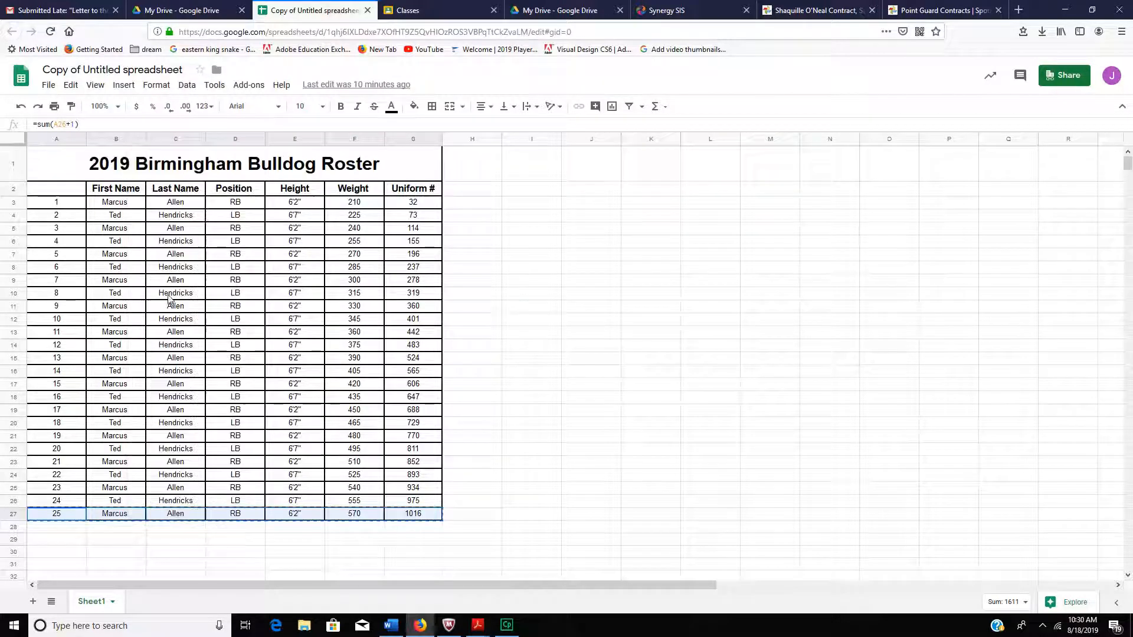
# Try pasting into A28 from the menu and dismiss the copy-paste notice.
pyautogui.click(74, 527)
pyautogui.rightClick(70, 526)
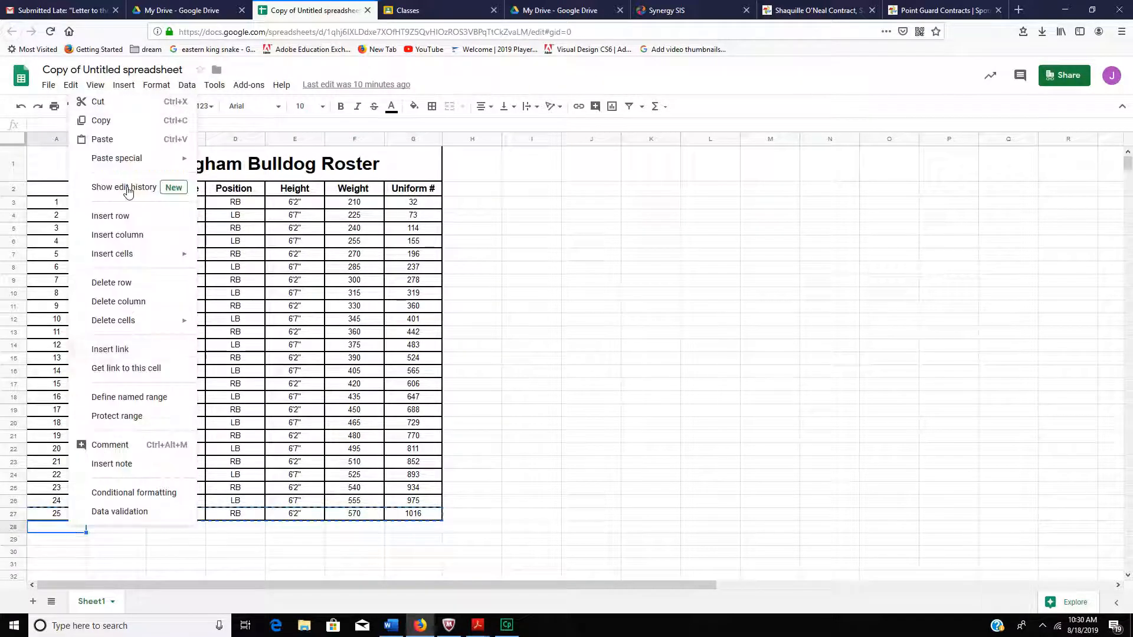
pyautogui.click(118, 143)
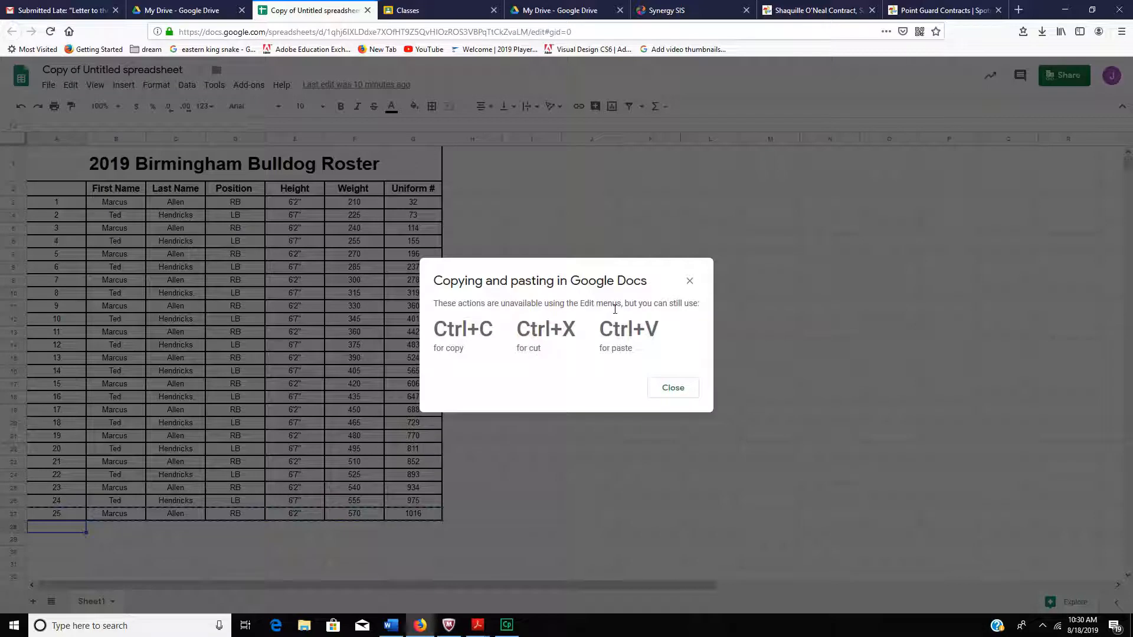
pyautogui.click(689, 281)
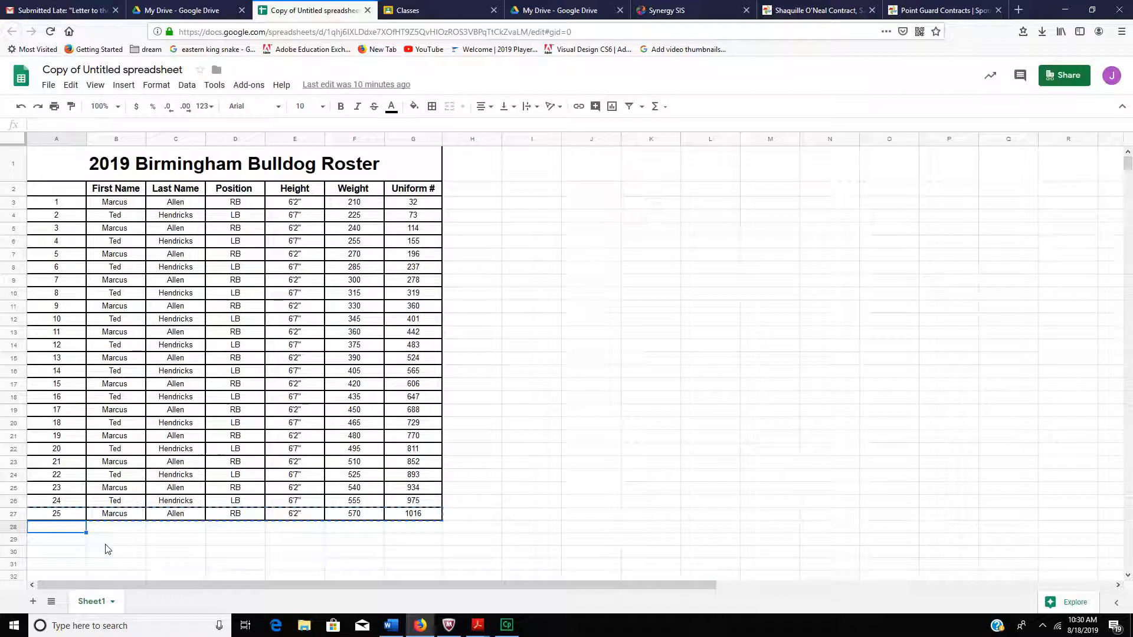
# Paste the copied row into row 28 and clear B28:G28, keeping only number 26.
pyautogui.write('26\tMarcus\tAllen\tRB\t6\'2"\t570\t1016')
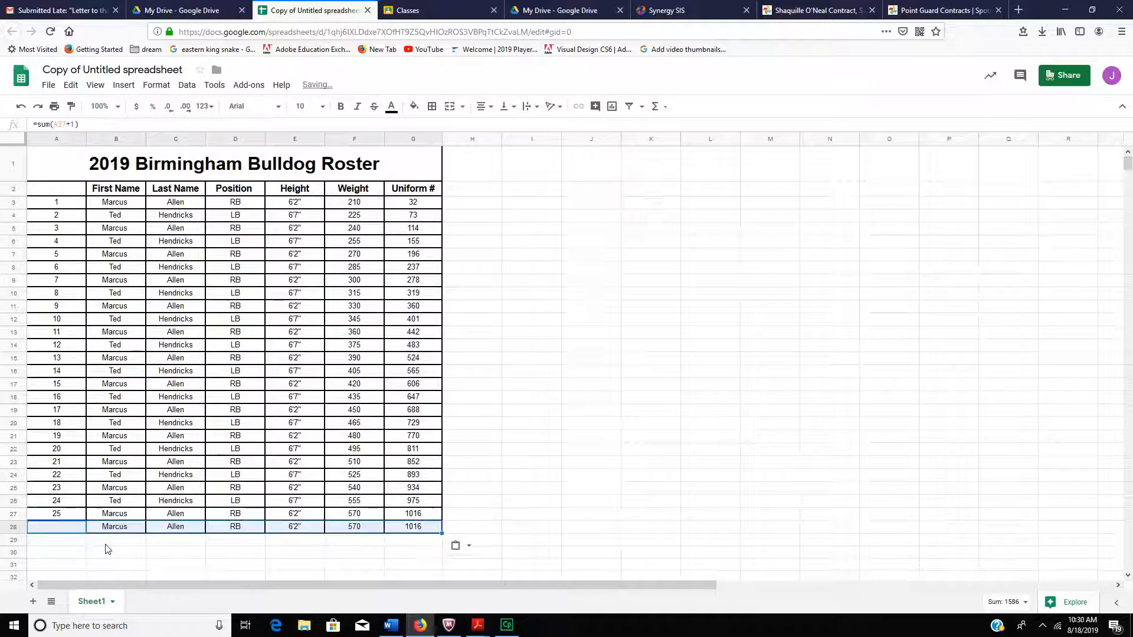
pyautogui.click(115, 530)
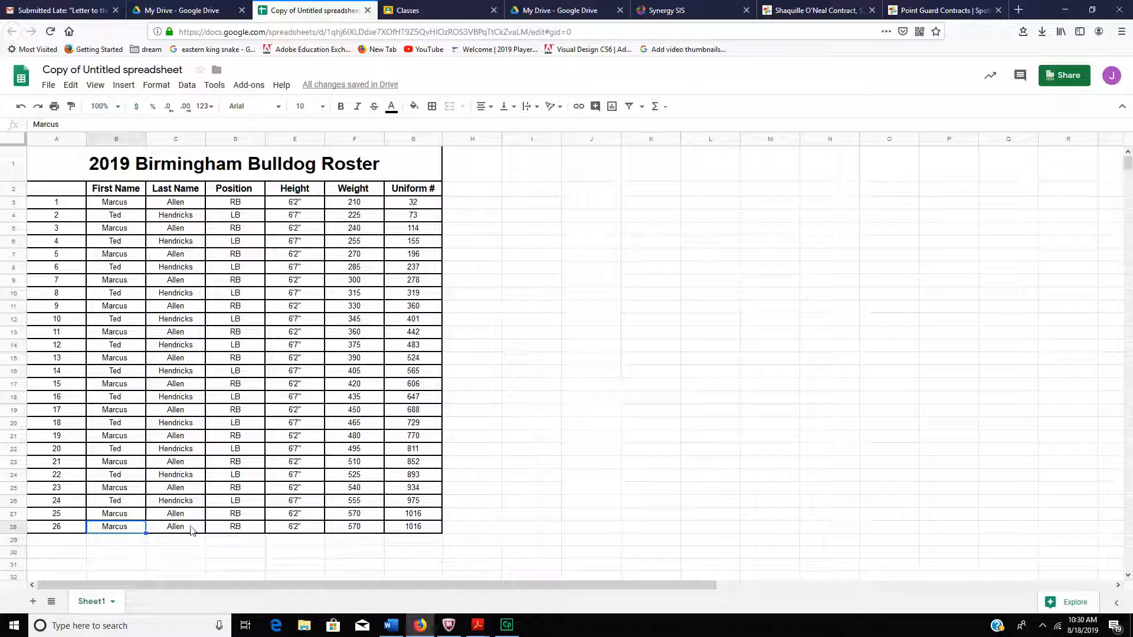
pyautogui.moveTo(143, 530); pyautogui.dragTo(412, 530)
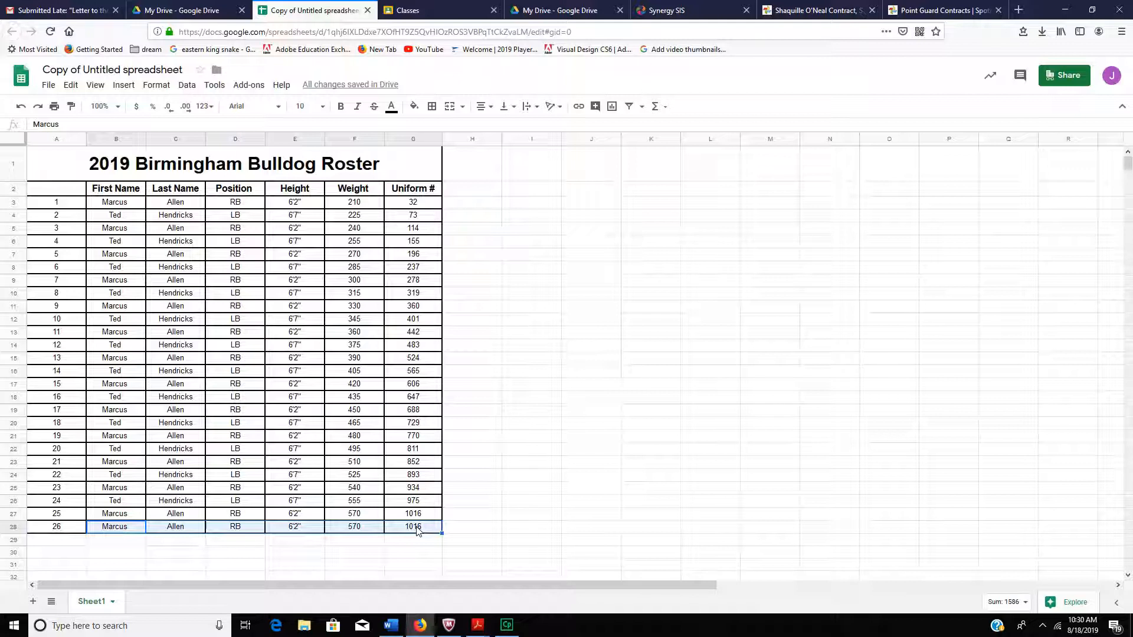
pyautogui.press('Delete')
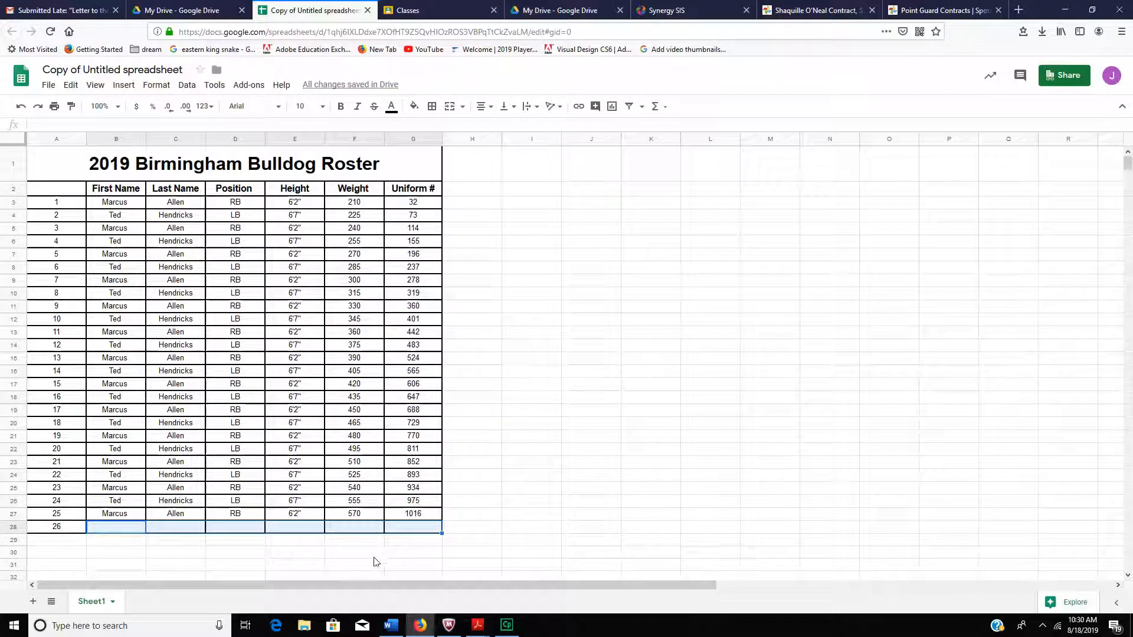
pyautogui.click(376, 561)
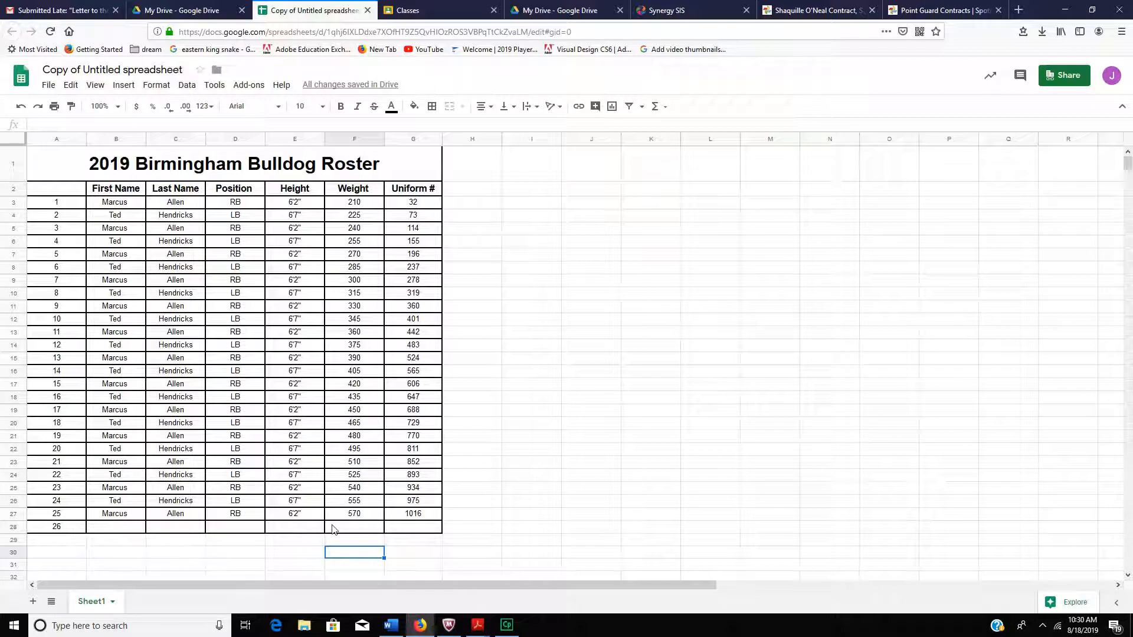
# Apply all borders to cells H1:H28.
pyautogui.click(494, 505)
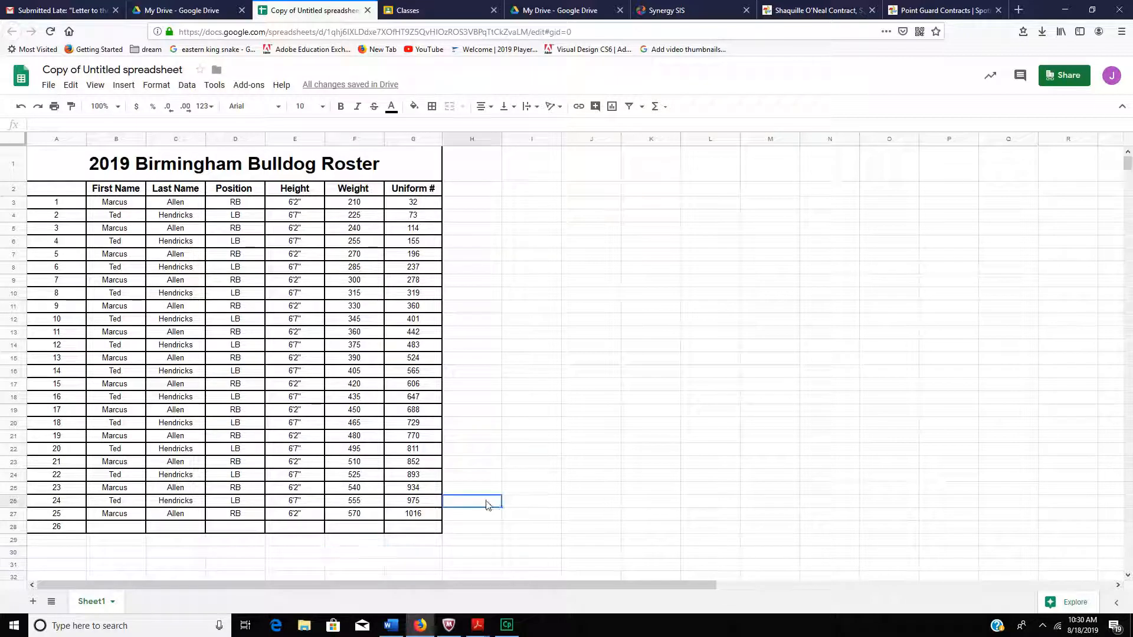
pyautogui.click(480, 172)
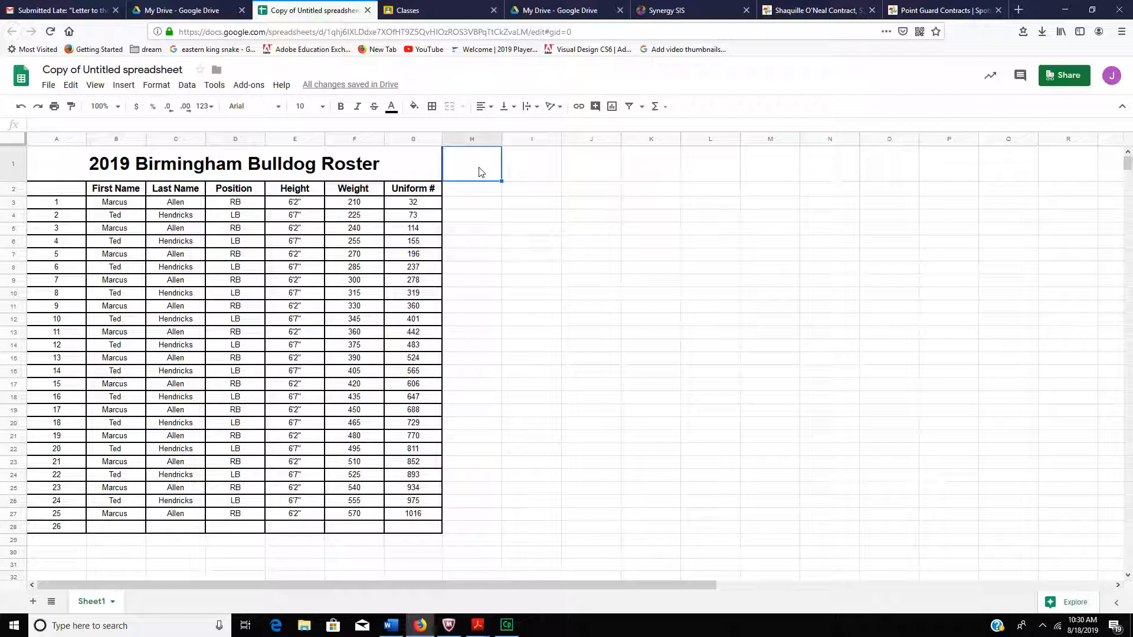
pyautogui.keyDown('shift'); pyautogui.click(482, 532); pyautogui.keyUp('shift')
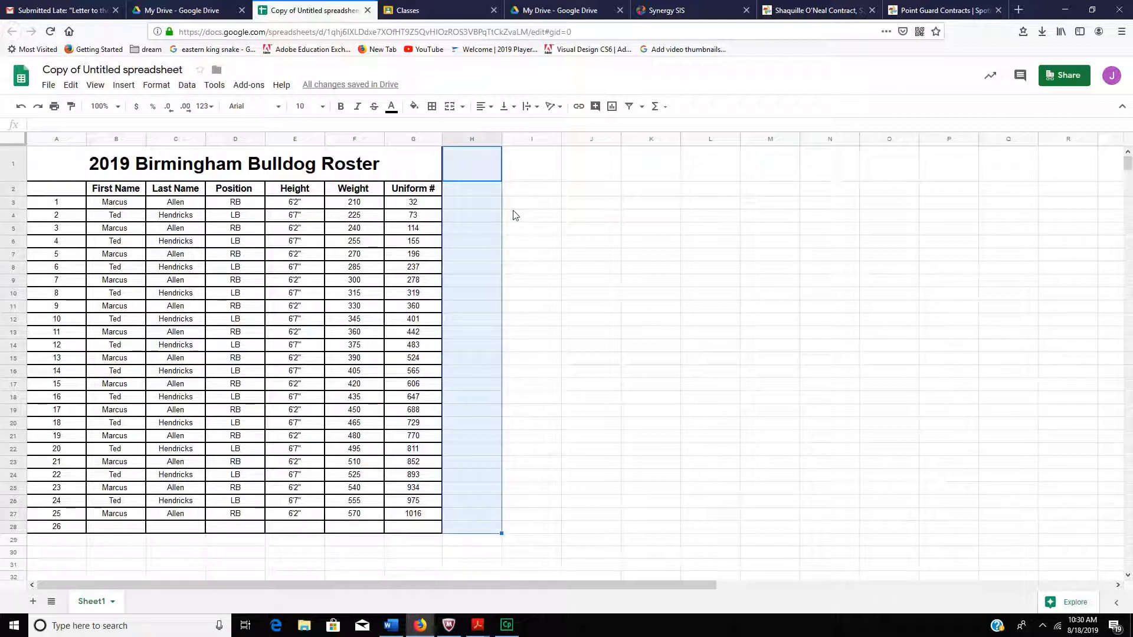
pyautogui.click(432, 109)
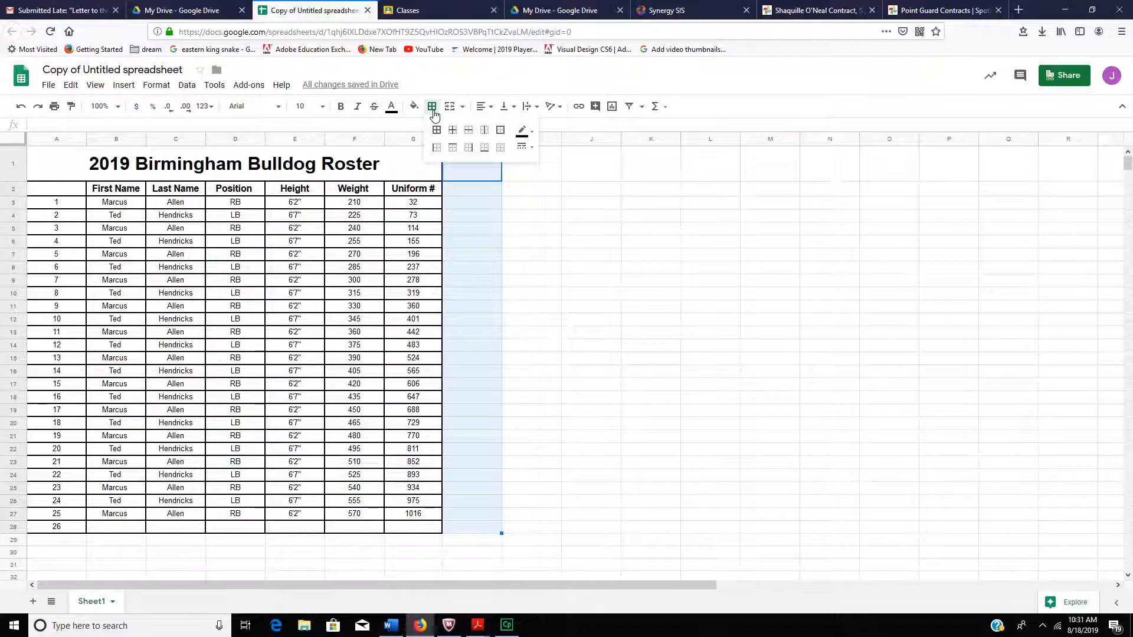
pyautogui.click(436, 130)
pyautogui.click(572, 338)
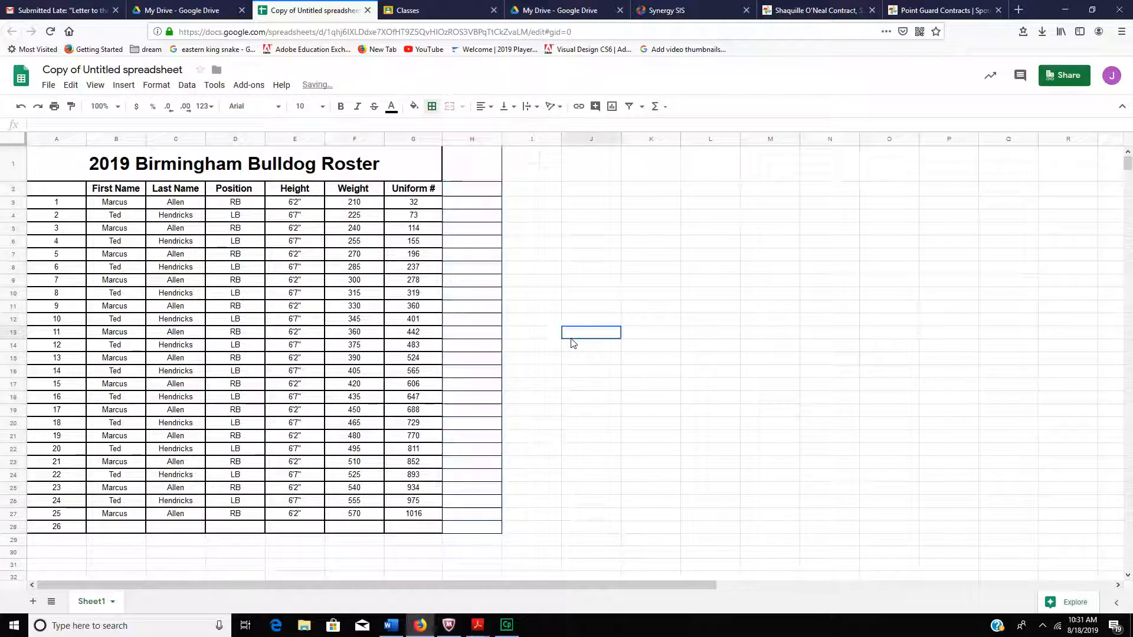
# Reapply all borders to H1:H28 using a medium line thickness.
pyautogui.moveTo(476, 169); pyautogui.dragTo(483, 533)
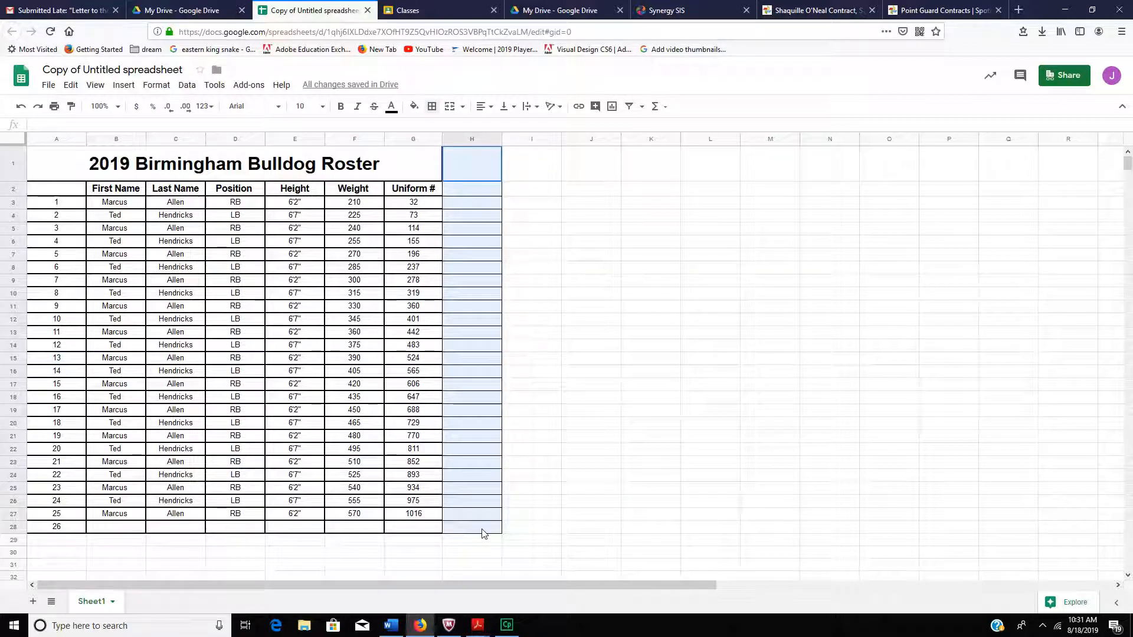
pyautogui.click(433, 108)
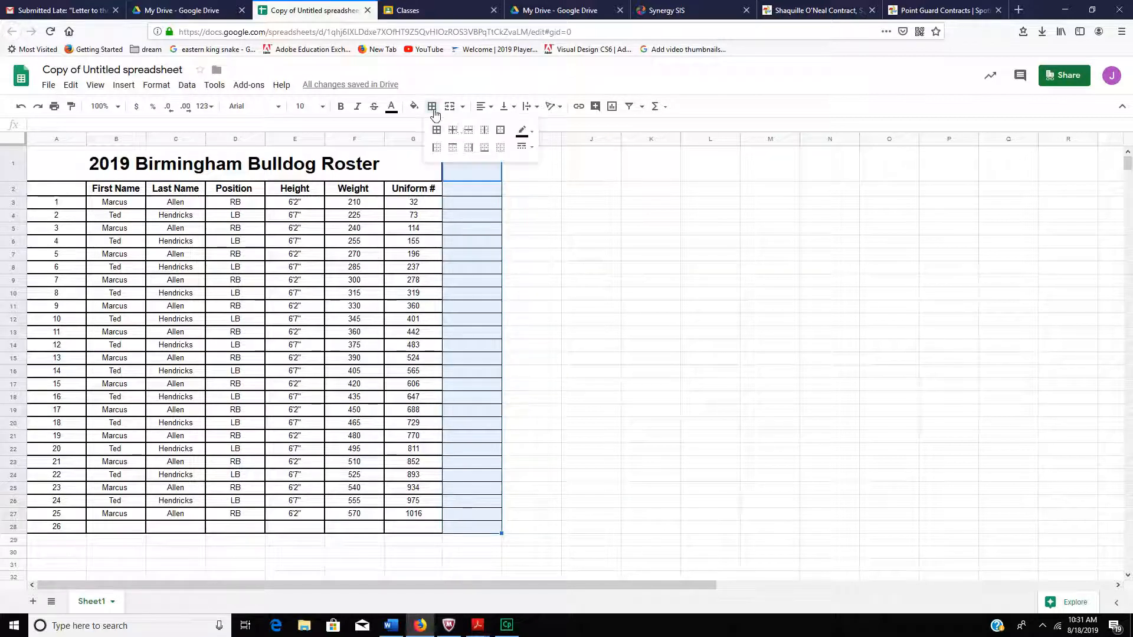
pyautogui.click(529, 137)
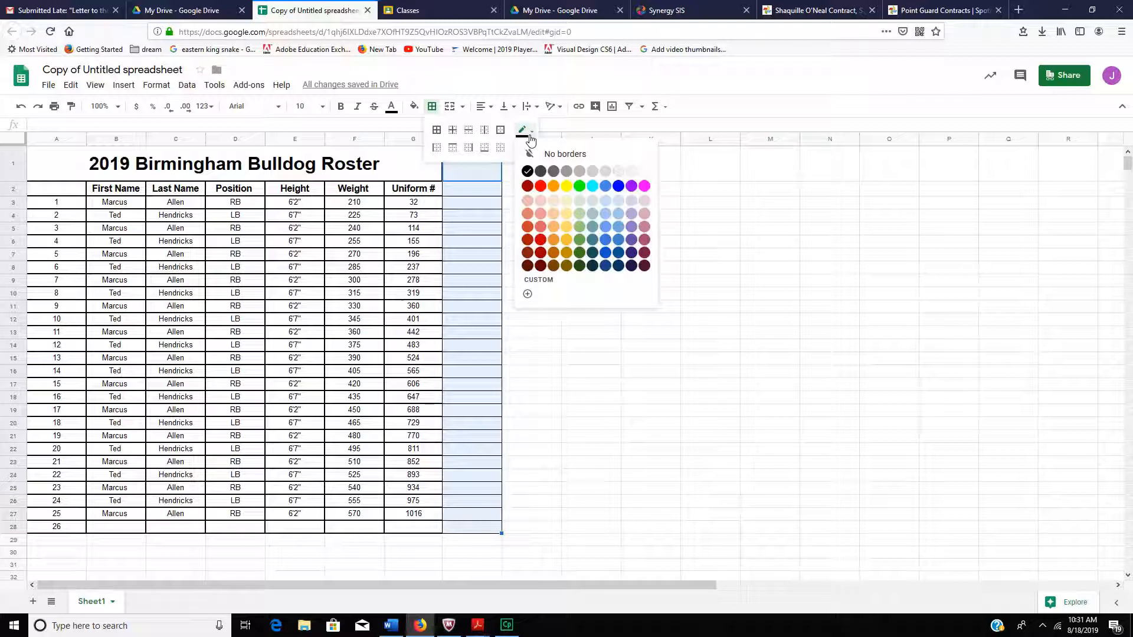
pyautogui.click(521, 147)
pyautogui.click(522, 147)
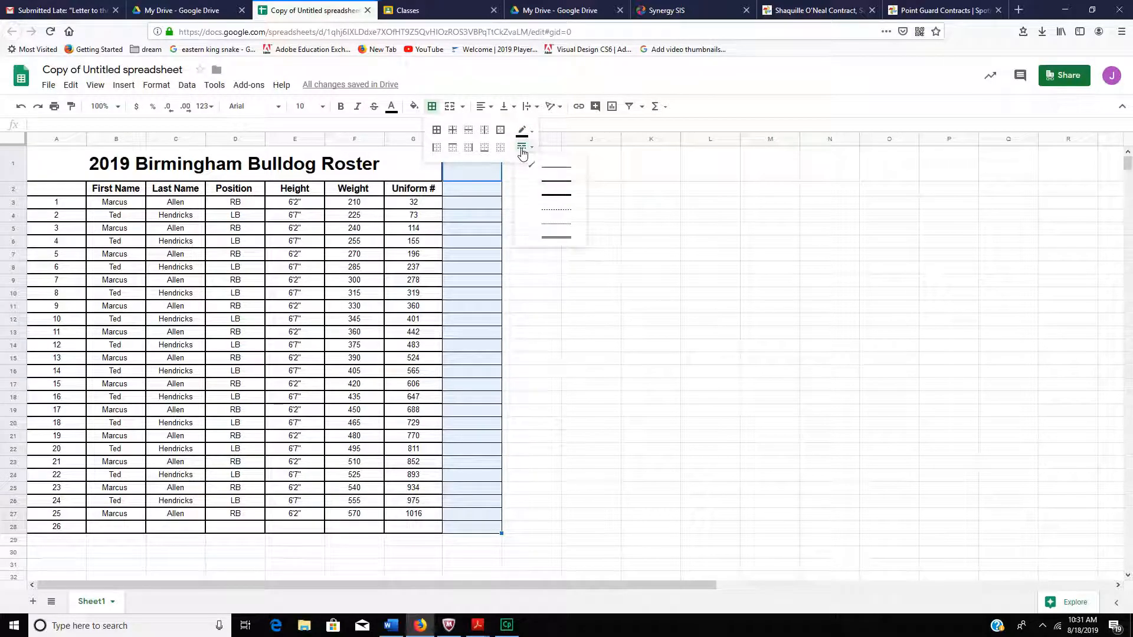
pyautogui.click(560, 181)
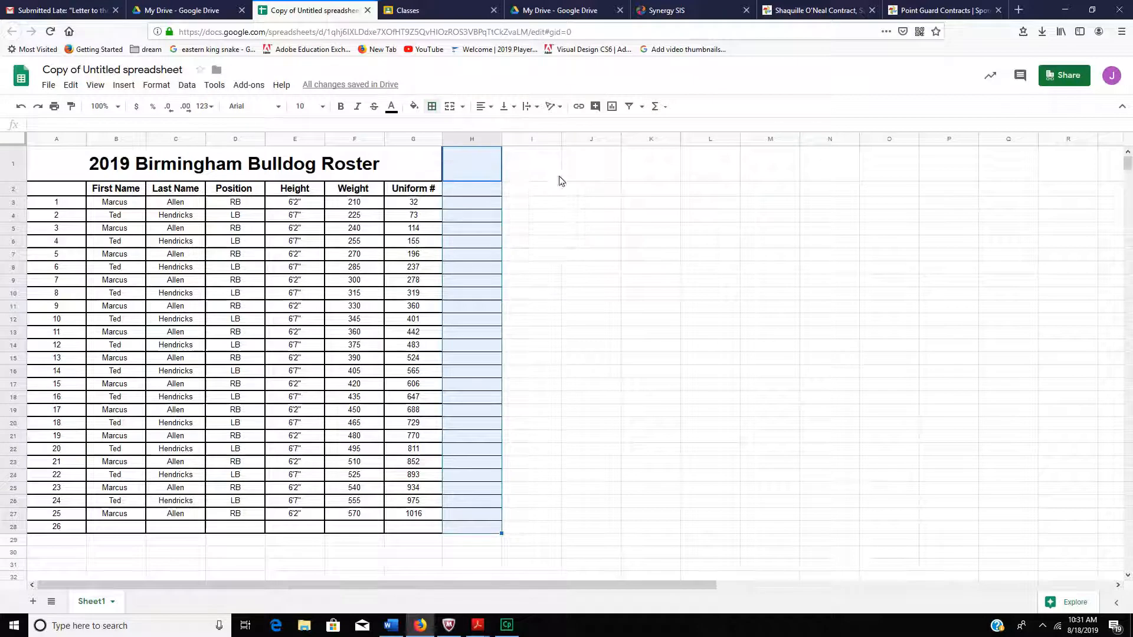
pyautogui.click(434, 107)
pyautogui.click(437, 130)
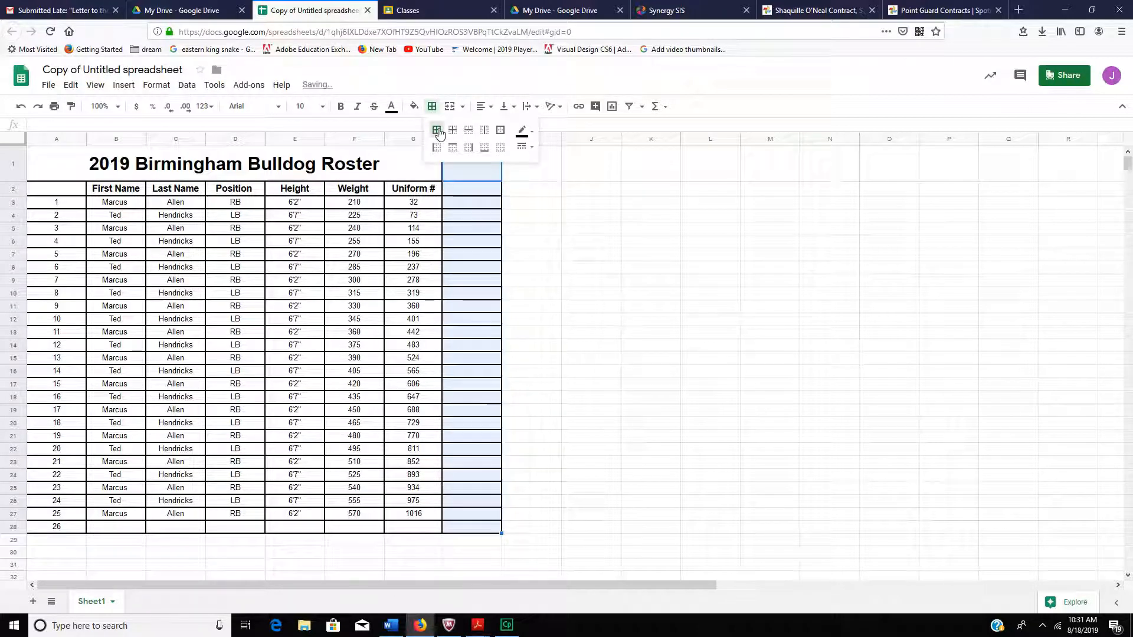
pyautogui.click(559, 324)
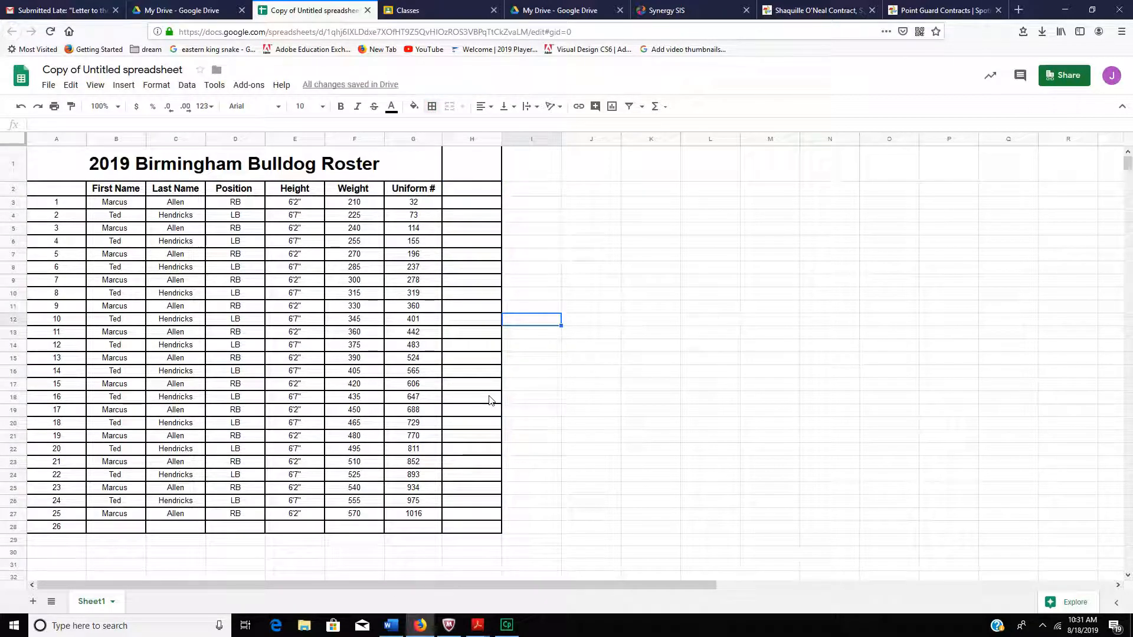
# Merge the roster title across A1:H1 so it spans the widened table.
pyautogui.click(184, 170)
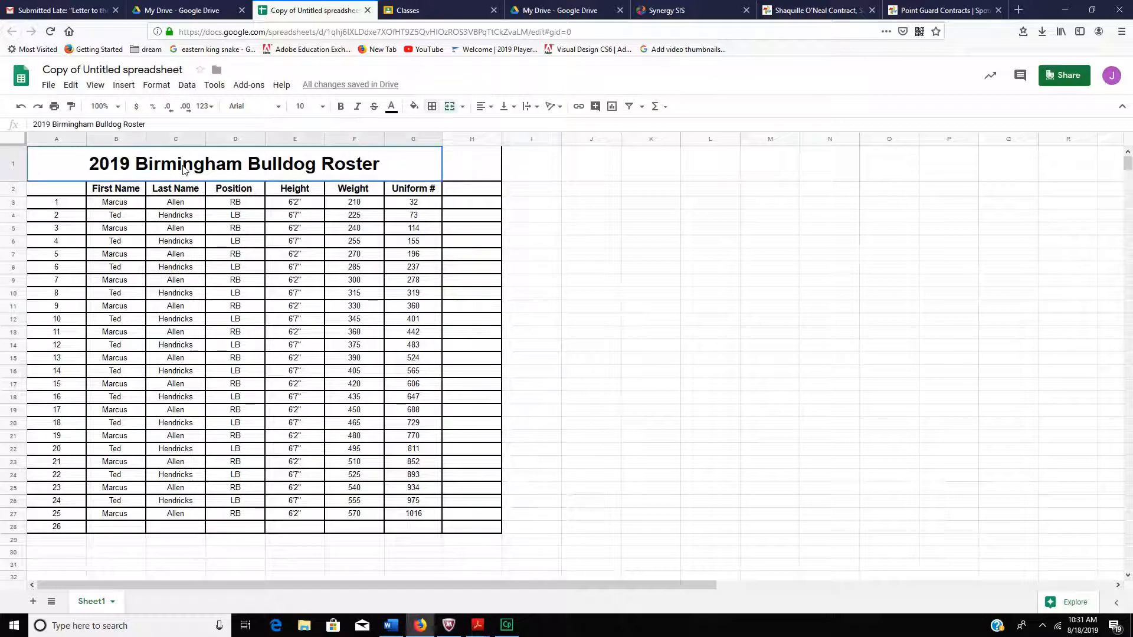
pyautogui.keyDown('shift'); pyautogui.click(463, 174); pyautogui.keyUp('shift')
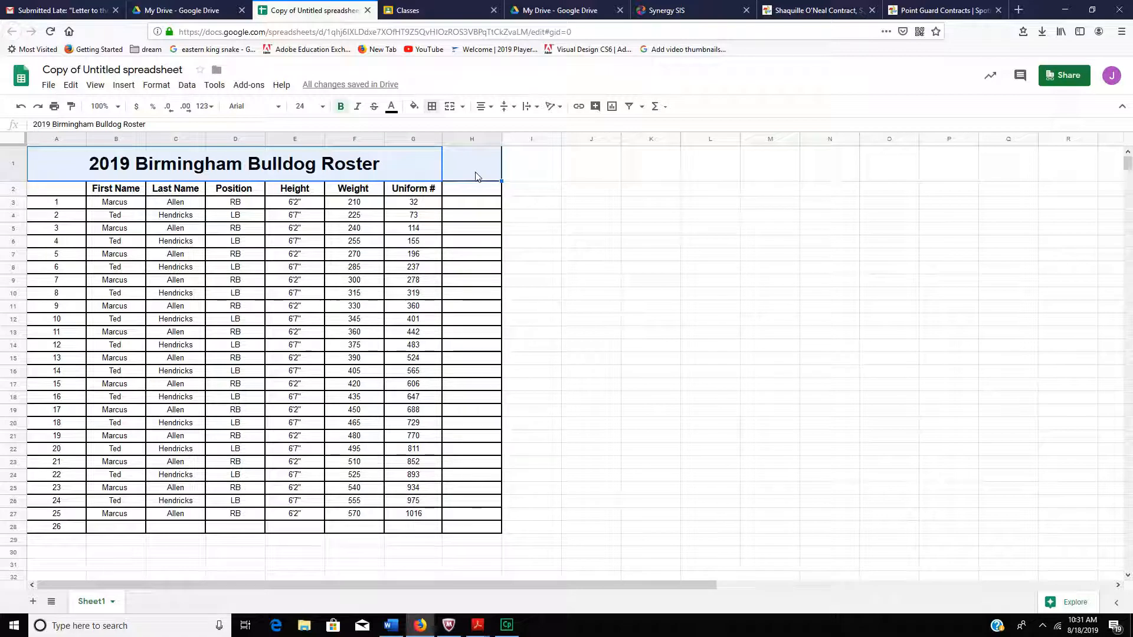
pyautogui.click(449, 107)
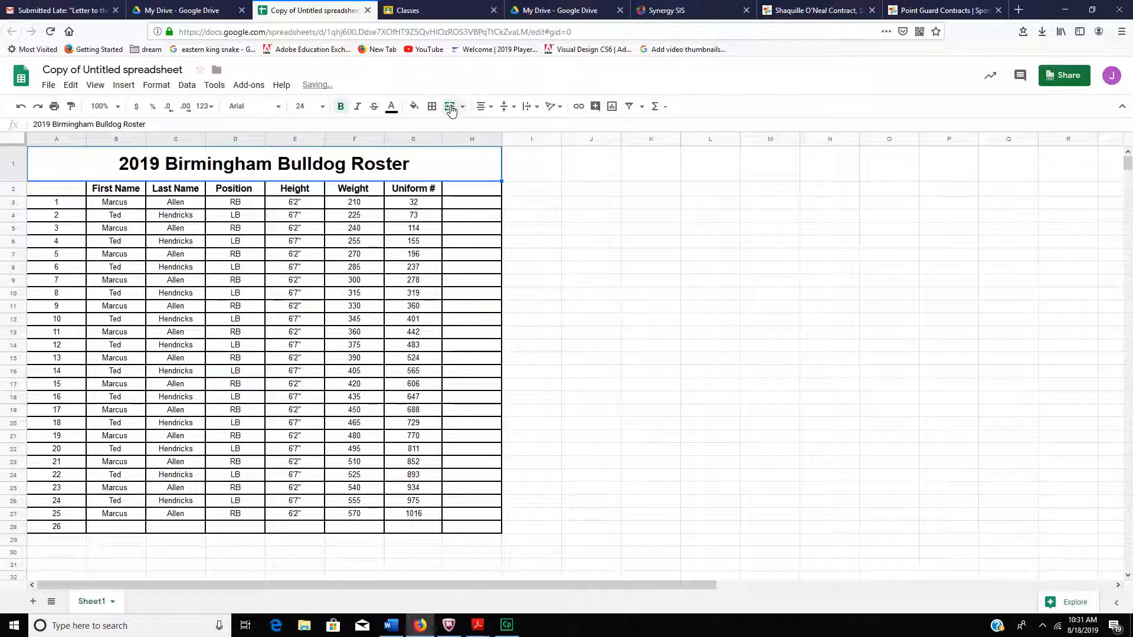
pyautogui.click(354, 228)
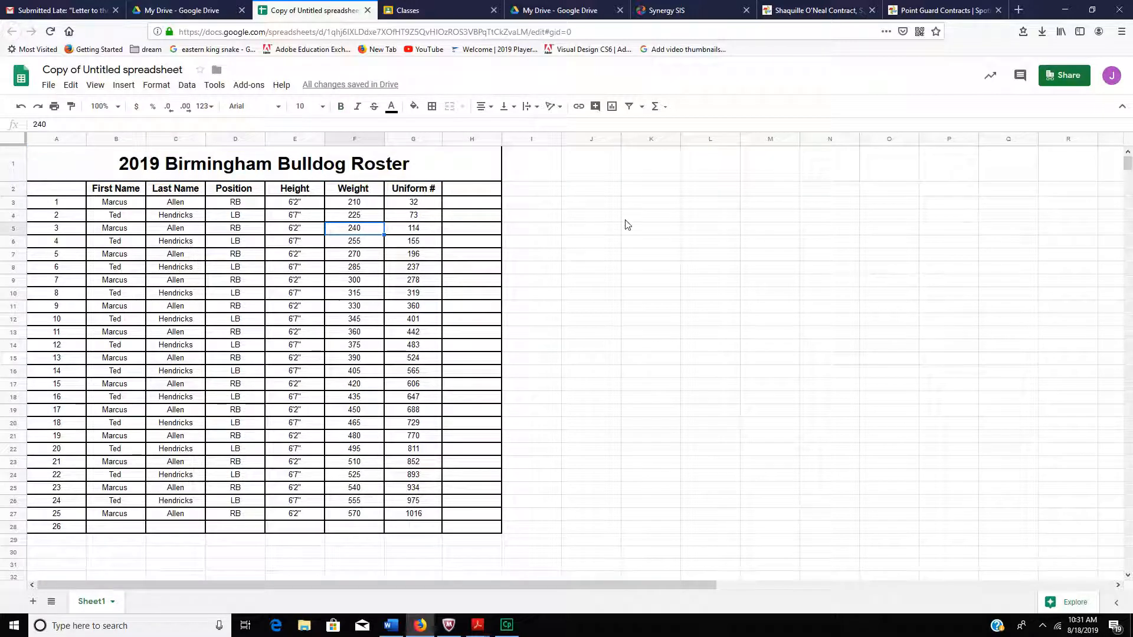
pyautogui.click(481, 195)
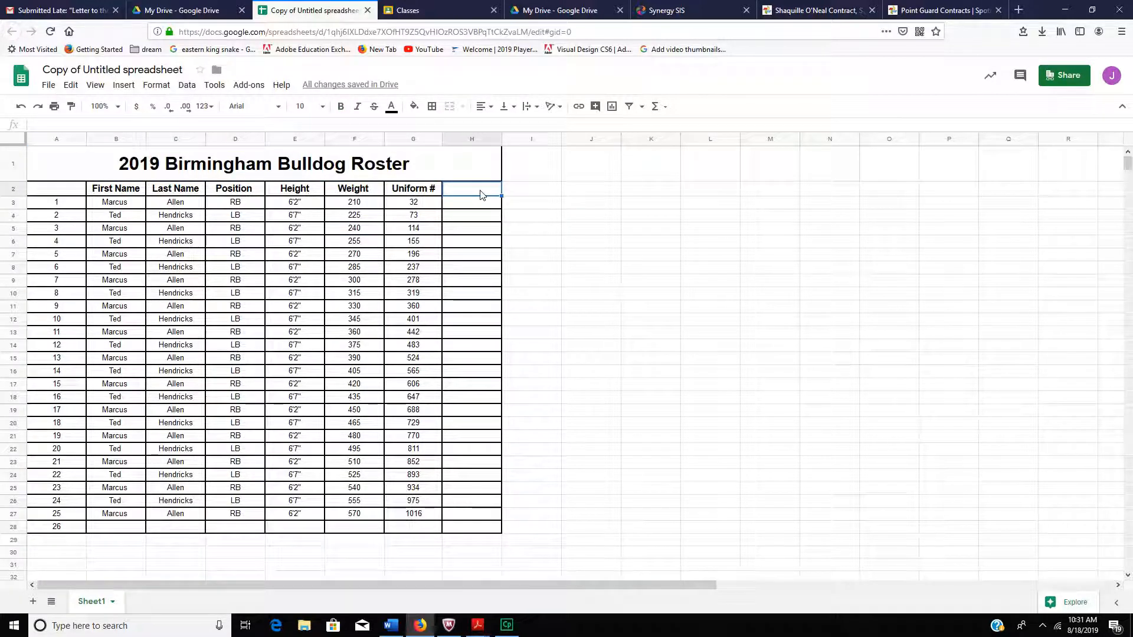
# Enter 'Avg. Salary' in H2, formatted bold, centred vertically and horizontally, size 12.
pyautogui.write('Avg. Salary')
pyautogui.moveTo(481, 190); pyautogui.dragTo(437, 191)
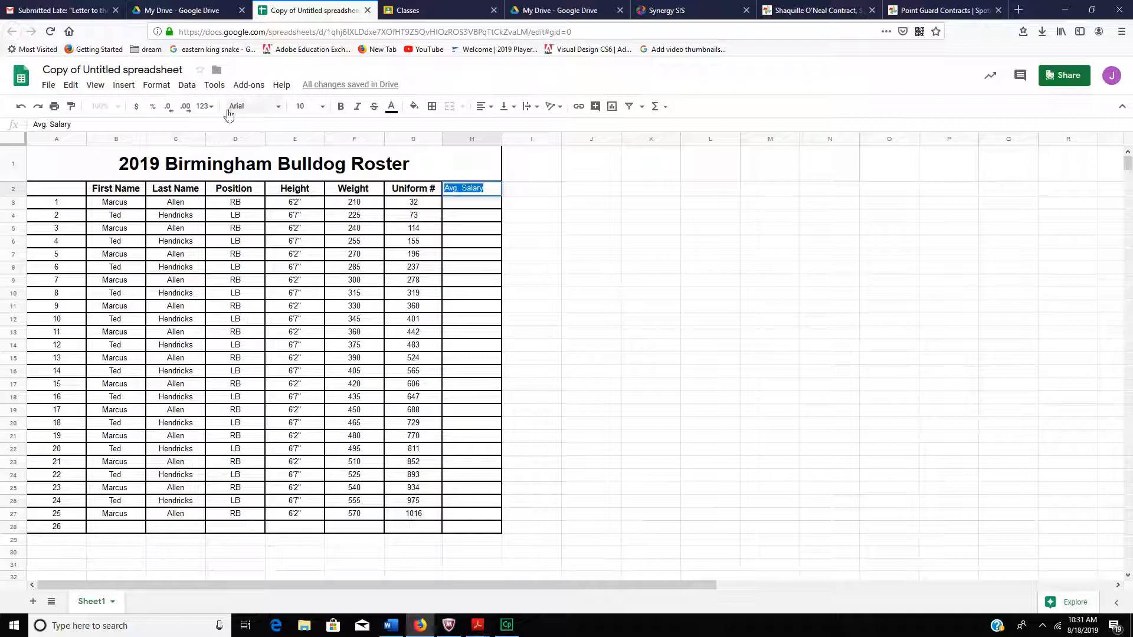
pyautogui.click(341, 107)
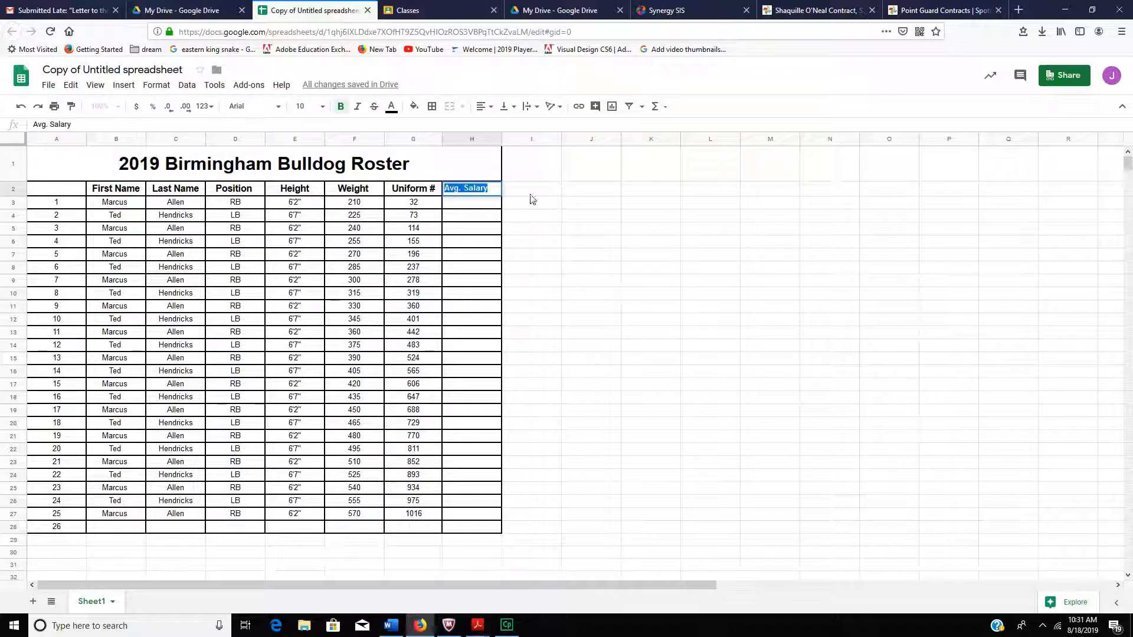
pyautogui.click(512, 111)
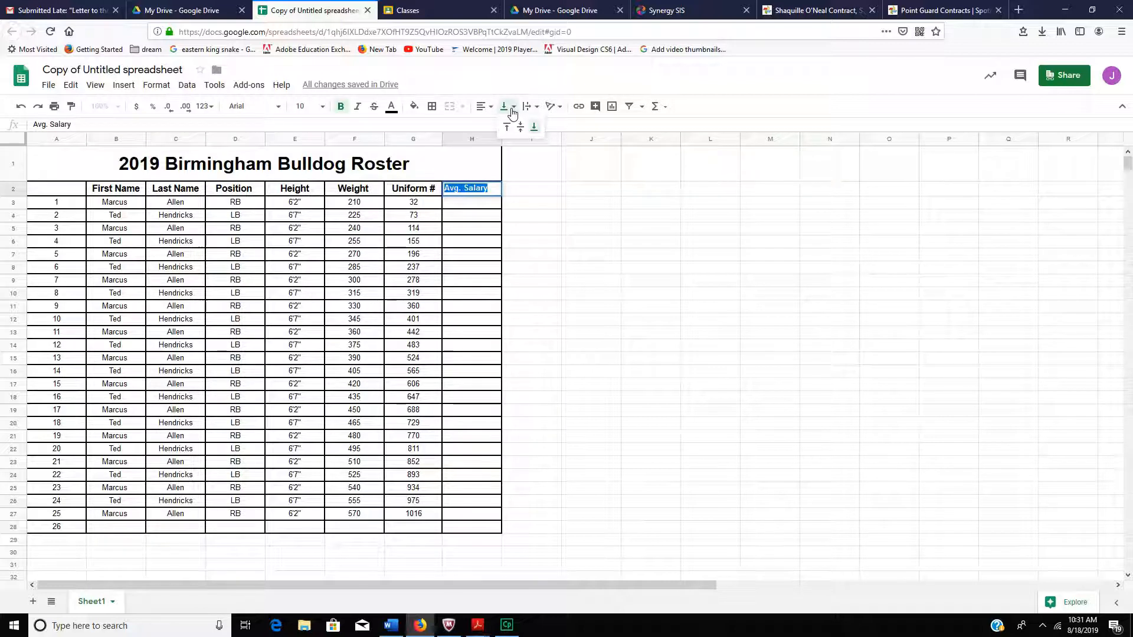
pyautogui.click(520, 131)
pyautogui.click(487, 107)
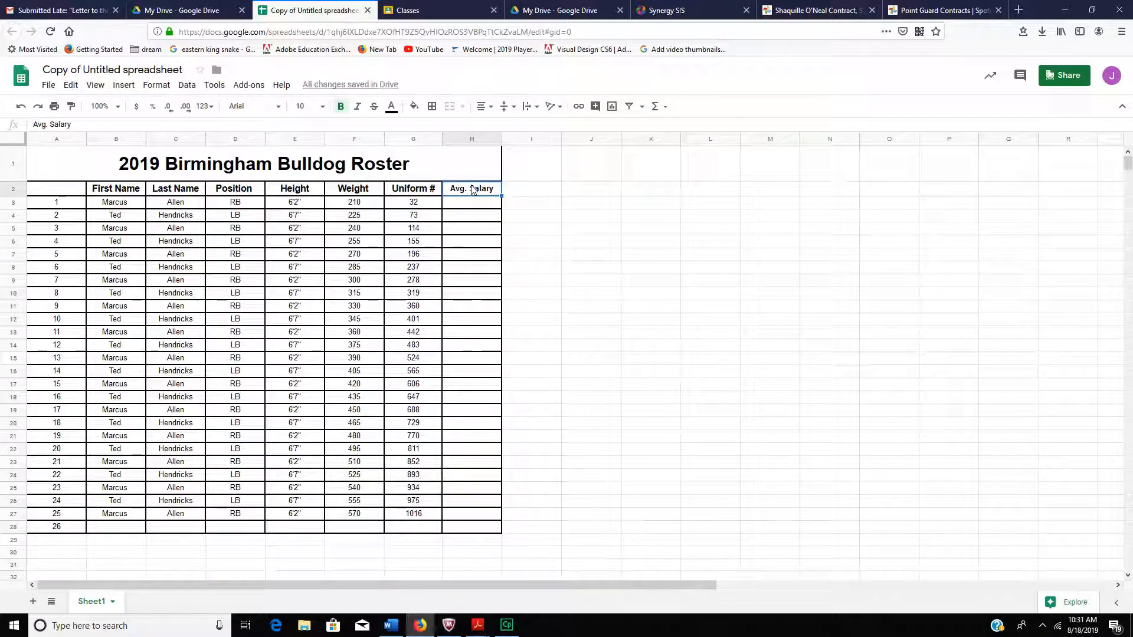
pyautogui.click(421, 193)
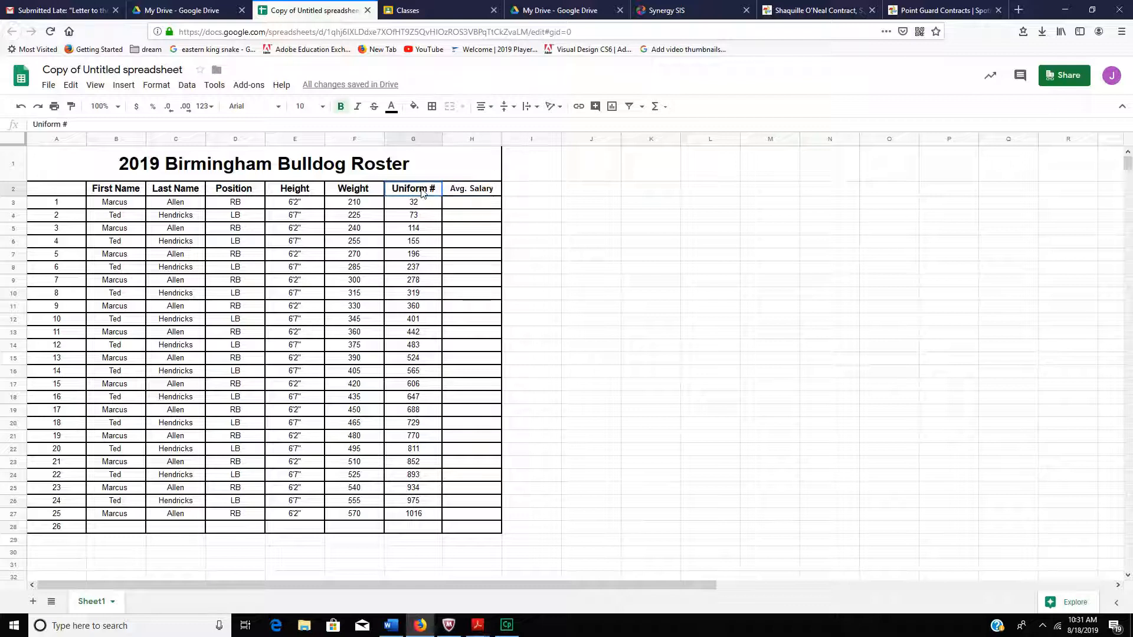
pyautogui.click(481, 193)
pyautogui.click(307, 106)
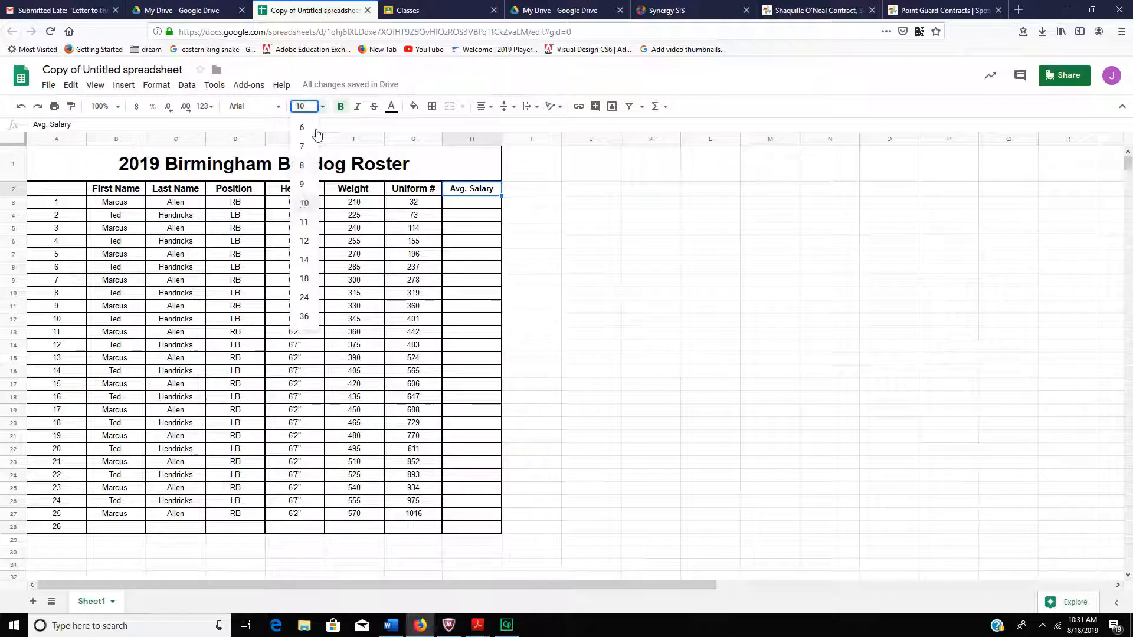
pyautogui.click(306, 243)
pyautogui.click(476, 333)
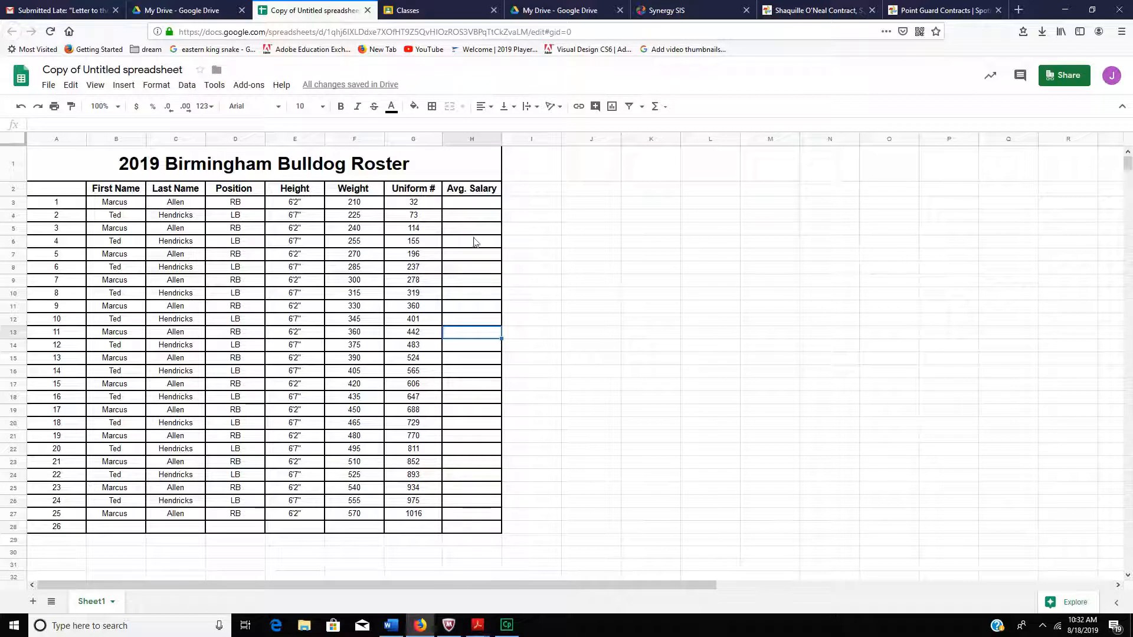
# Enter 22 in H12 and H18, then select H28 for the average formula.
pyautogui.click(483, 203)
pyautogui.moveTo(482, 199); pyautogui.dragTo(479, 414)
pyautogui.click(474, 318)
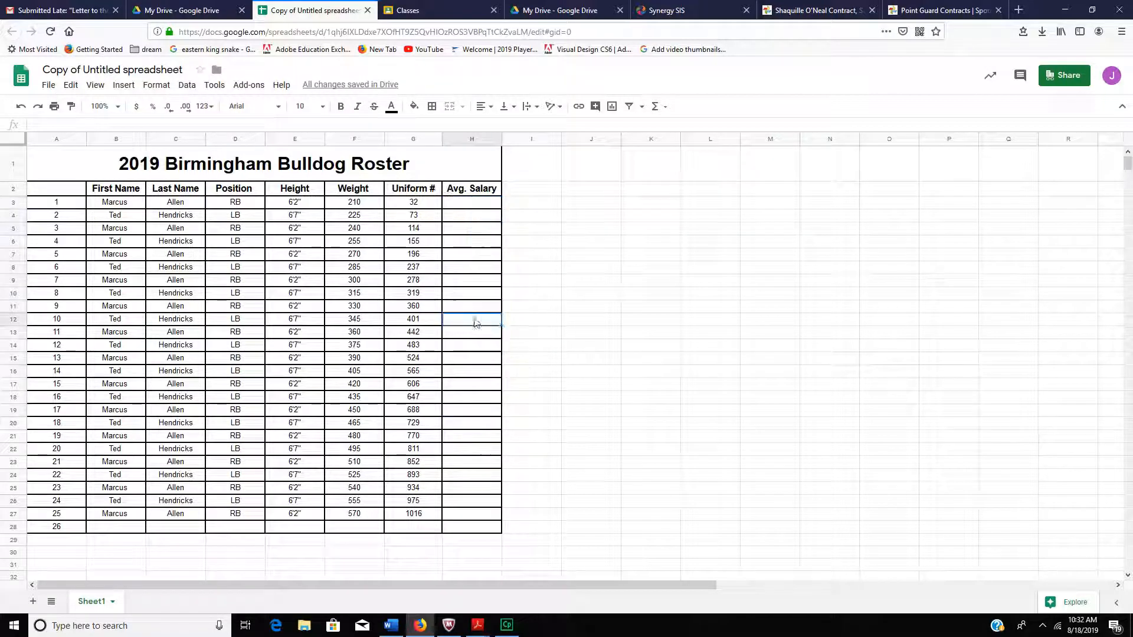
pyautogui.write('22')
pyautogui.click(489, 398)
pyautogui.write('22')
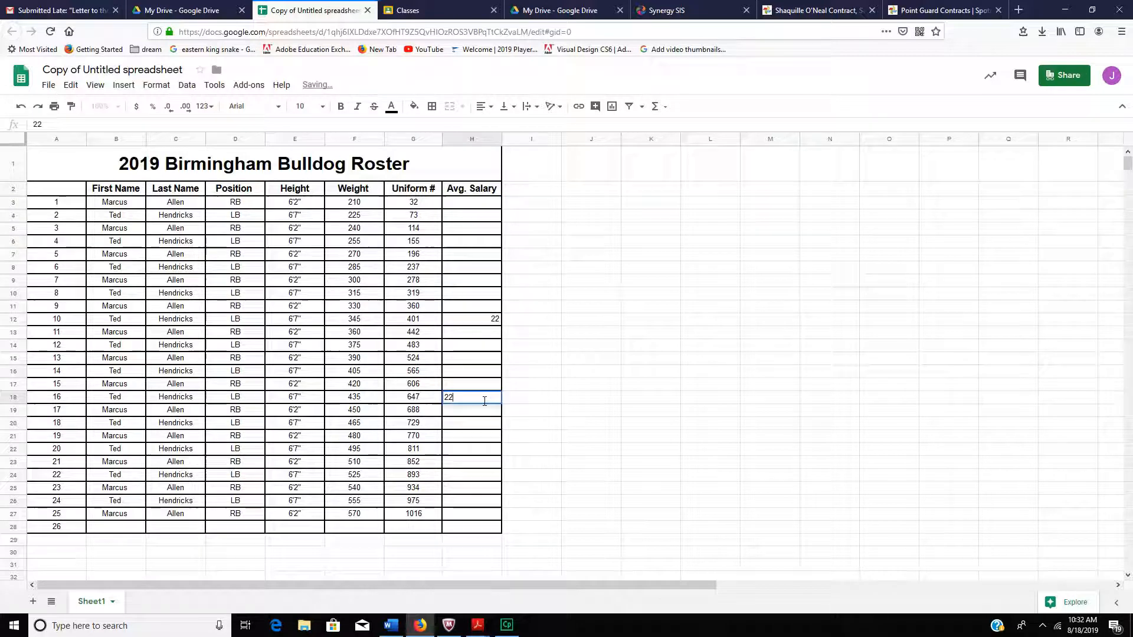
pyautogui.click(484, 450)
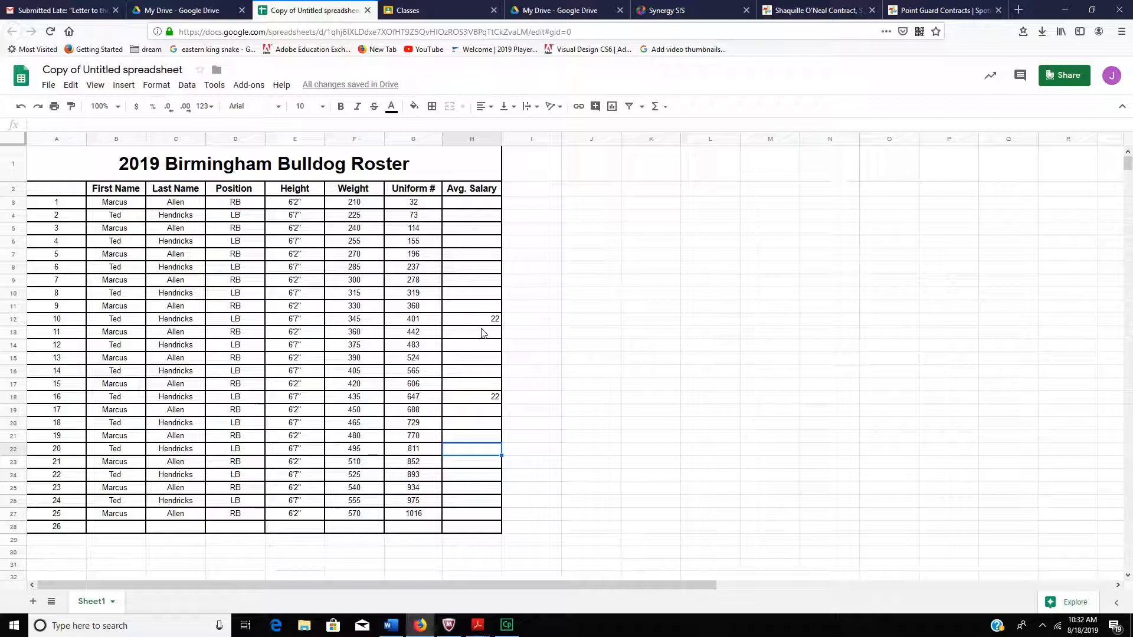
pyautogui.click(474, 207)
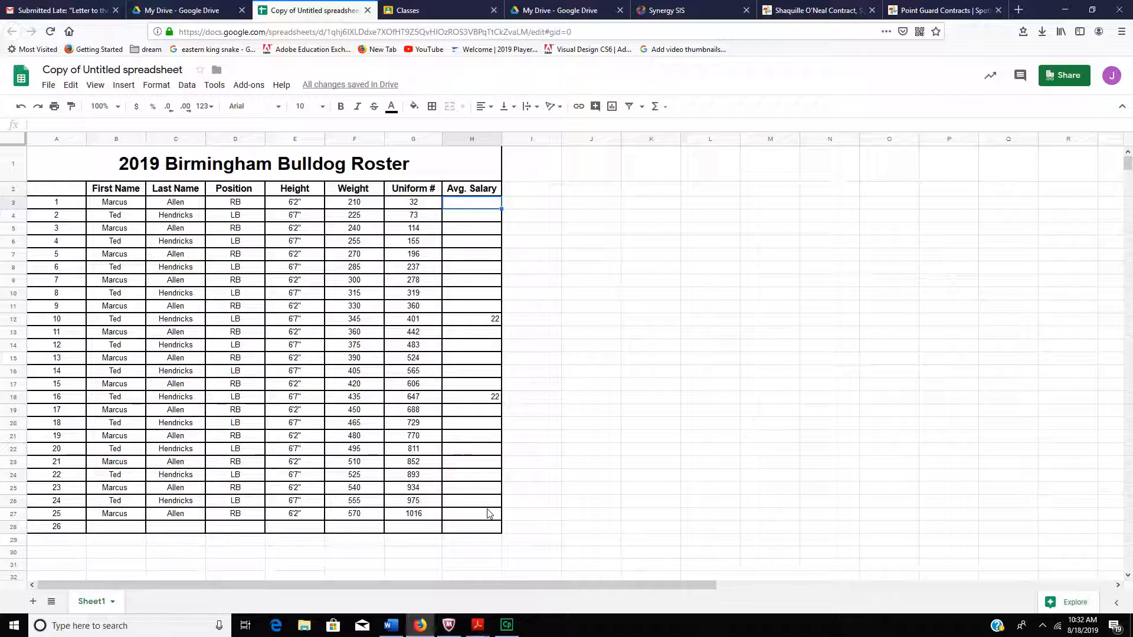
pyautogui.click(484, 532)
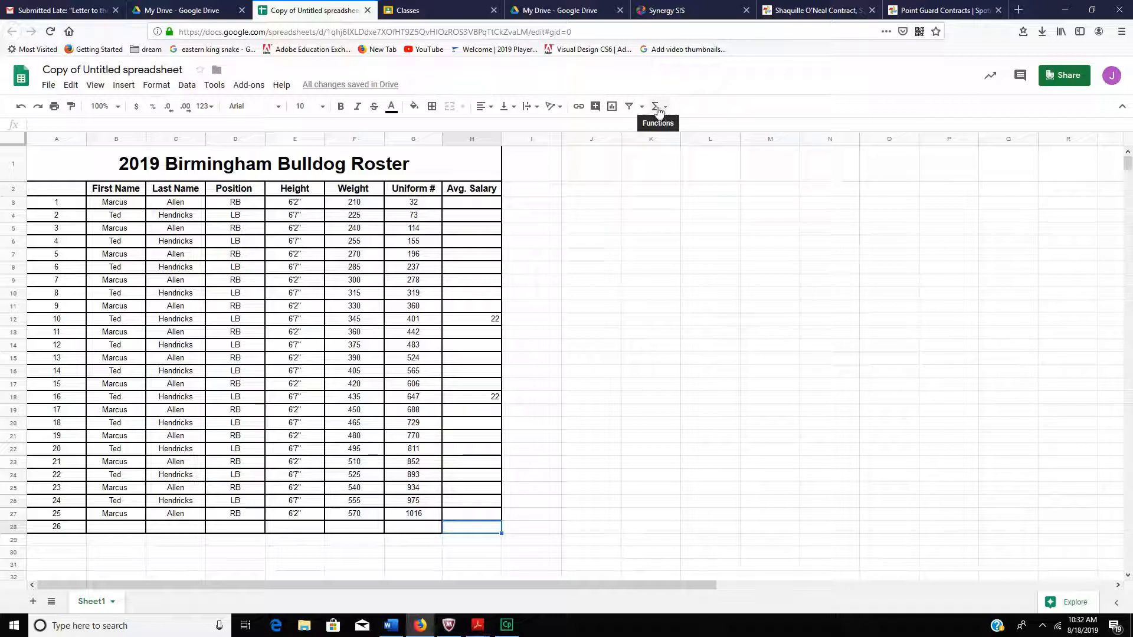
# Clear the partly typed =average from H28 and bring up the Functions (Σ) list.
pyautogui.click(340, 124)
pyautogui.write('=average')
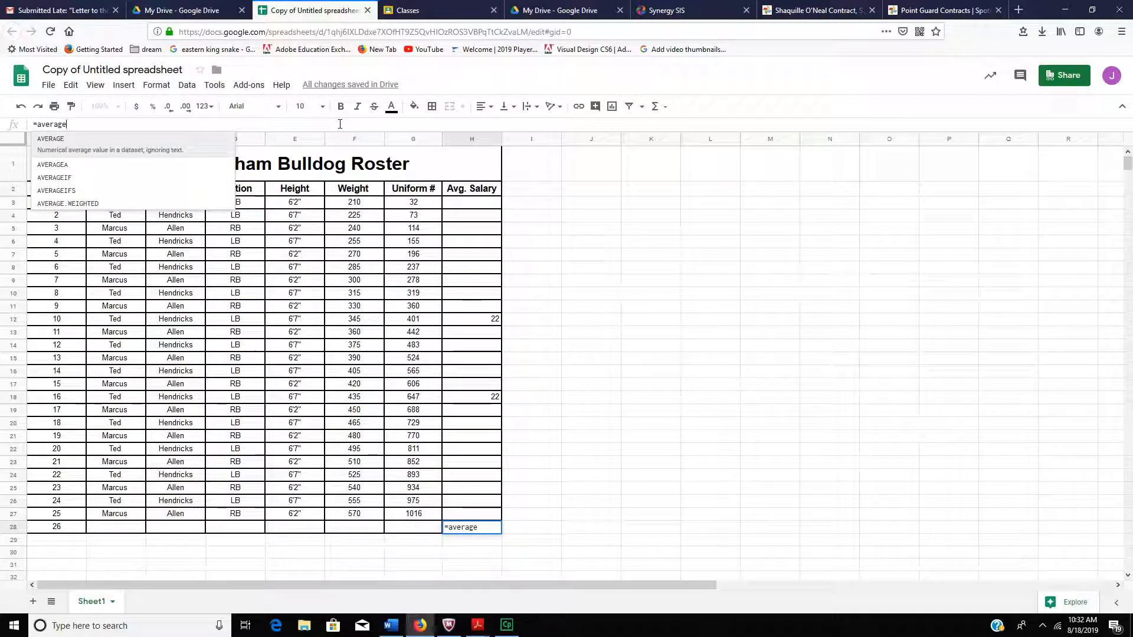
pyautogui.press('BackSpace')
pyautogui.press('BackSpace')
pyautogui.press('BackSpace')
pyautogui.press('BackSpace')
pyautogui.press('BackSpace')
pyautogui.press('BackSpace')
pyautogui.press('BackSpace')
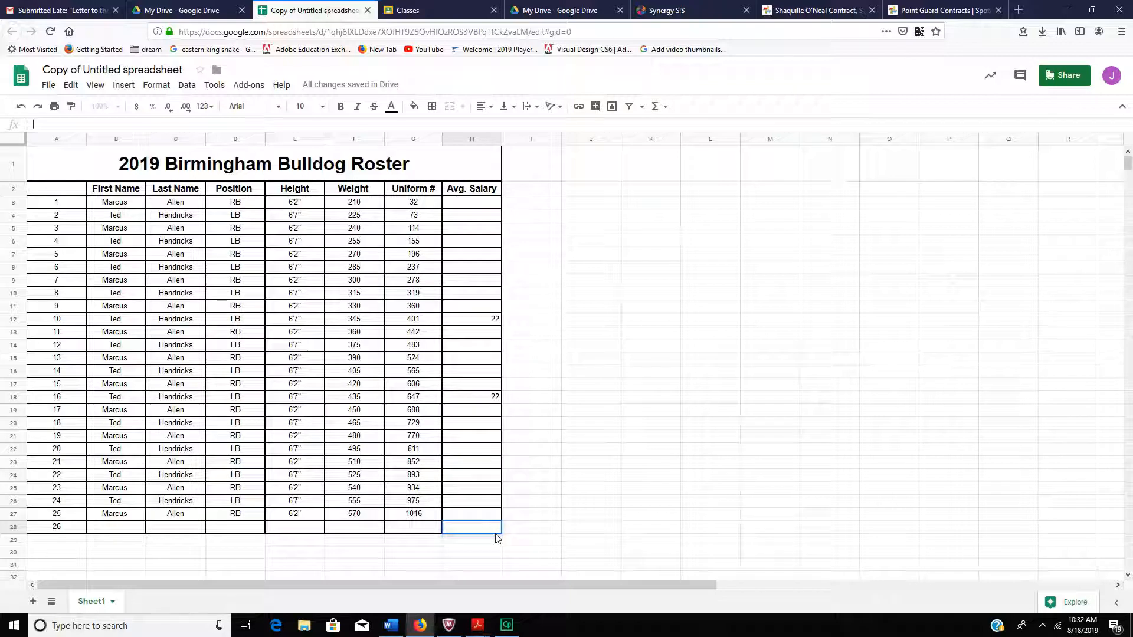
pyautogui.click(423, 530)
pyautogui.click(461, 527)
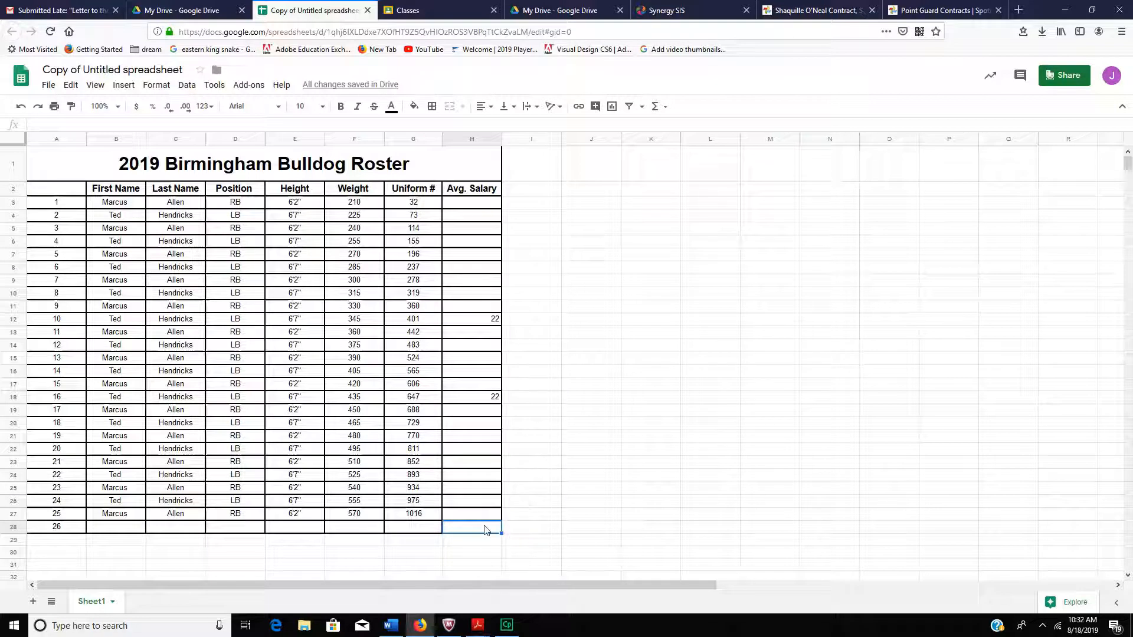
pyautogui.click(661, 107)
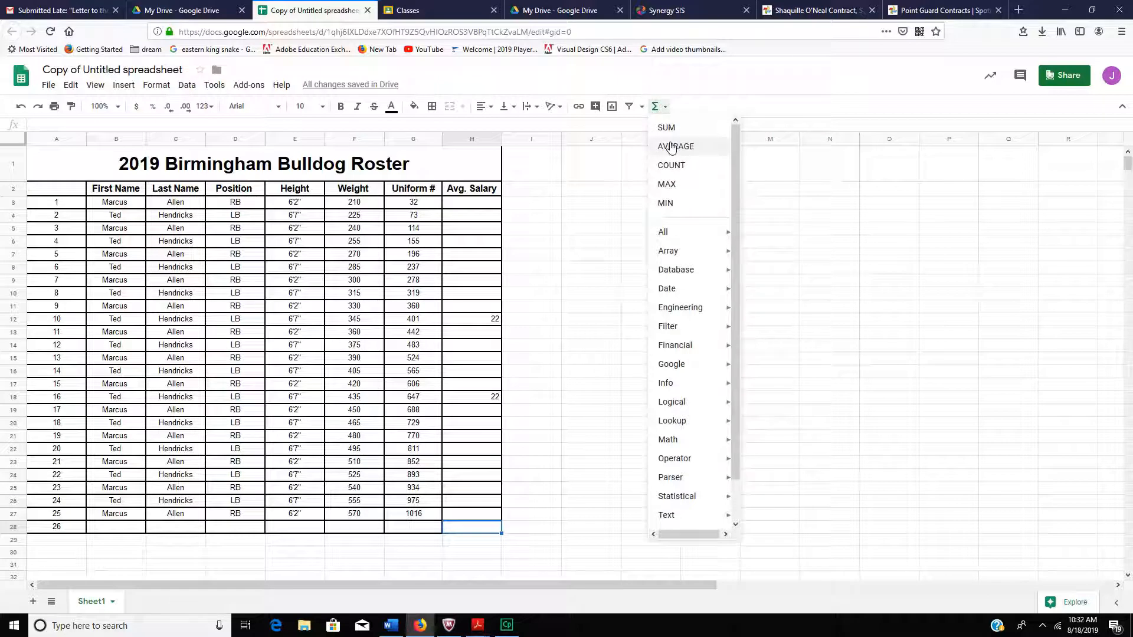
# Insert the AVERAGE function into H28, undoing an accidental column A reference.
pyautogui.click(671, 148)
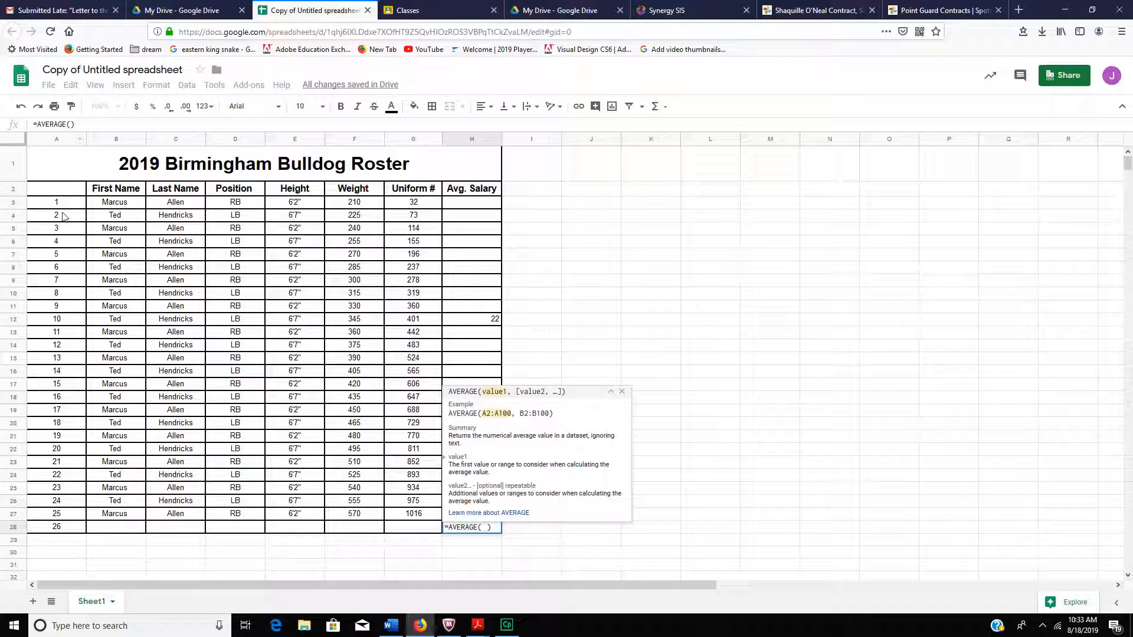
pyautogui.click(57, 195)
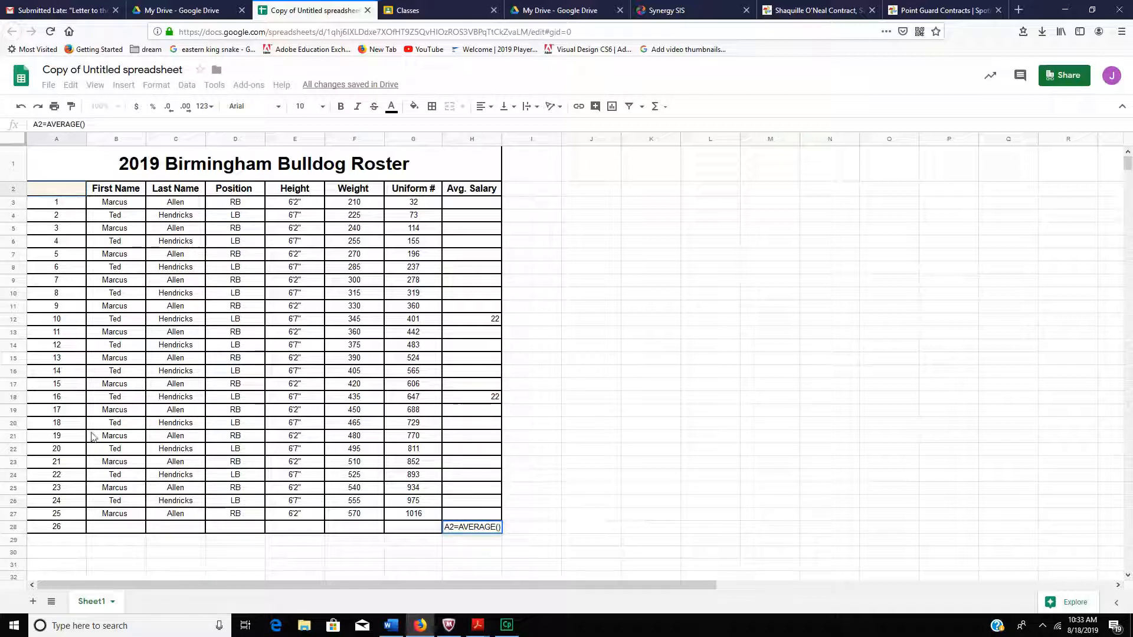
pyautogui.moveTo(67, 581); pyautogui.dragTo(70, 570)
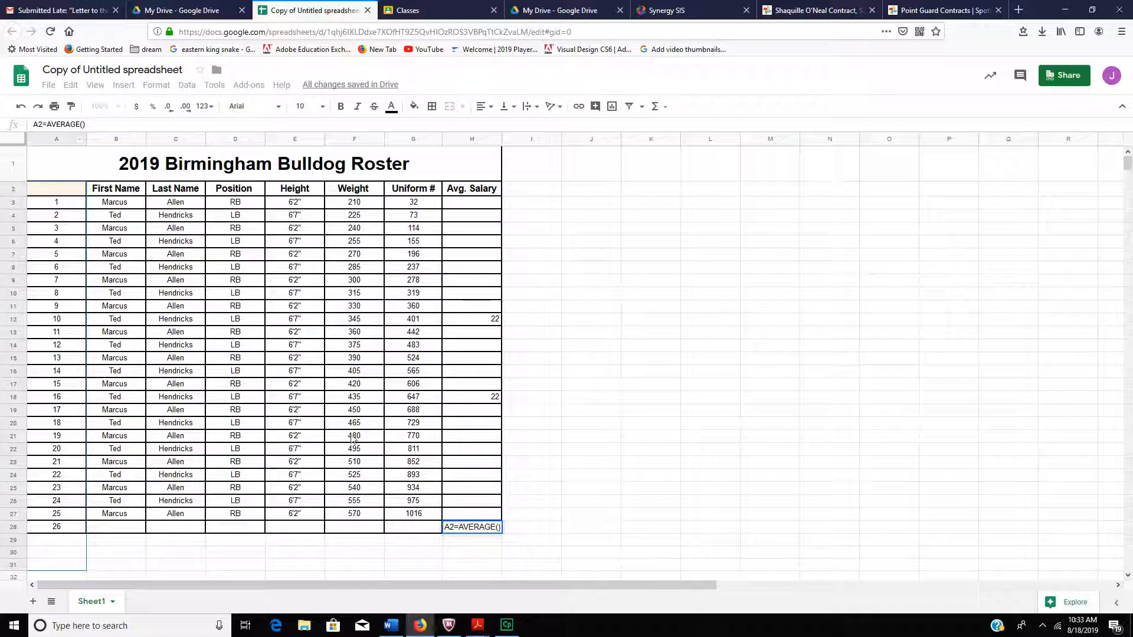
pyautogui.click(487, 525)
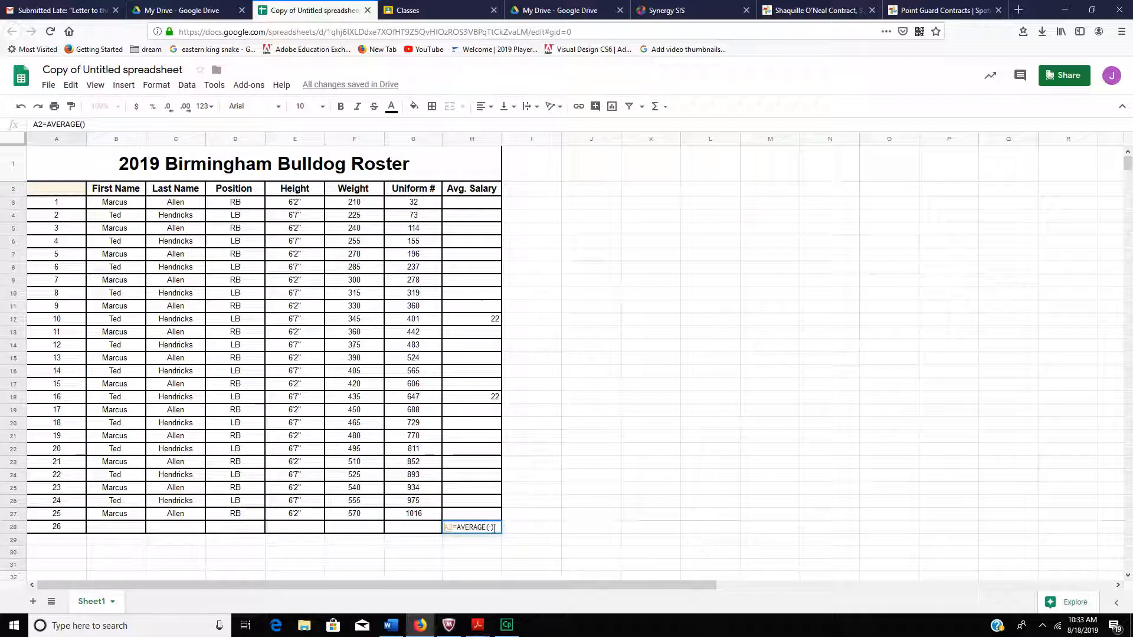
pyautogui.hotkey('ctrl', 'z')
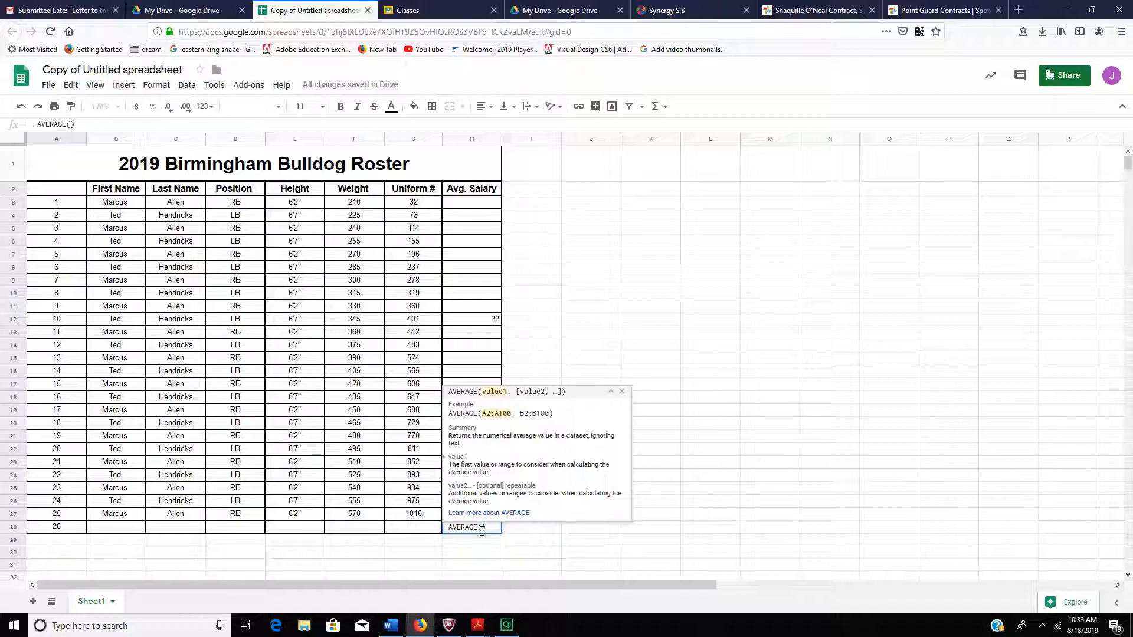
# Complete H28's formula as =AVERAGE(H3:H27) and commit it.
pyautogui.click(478, 204)
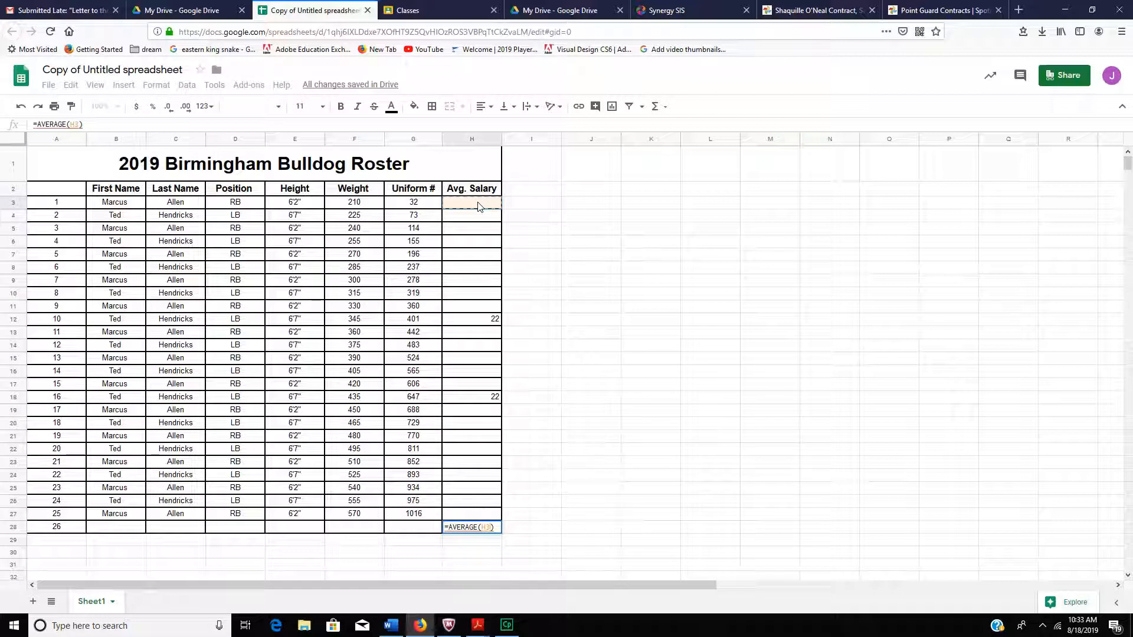
pyautogui.keyDown('shift'); pyautogui.click(499, 513); pyautogui.keyUp('shift')
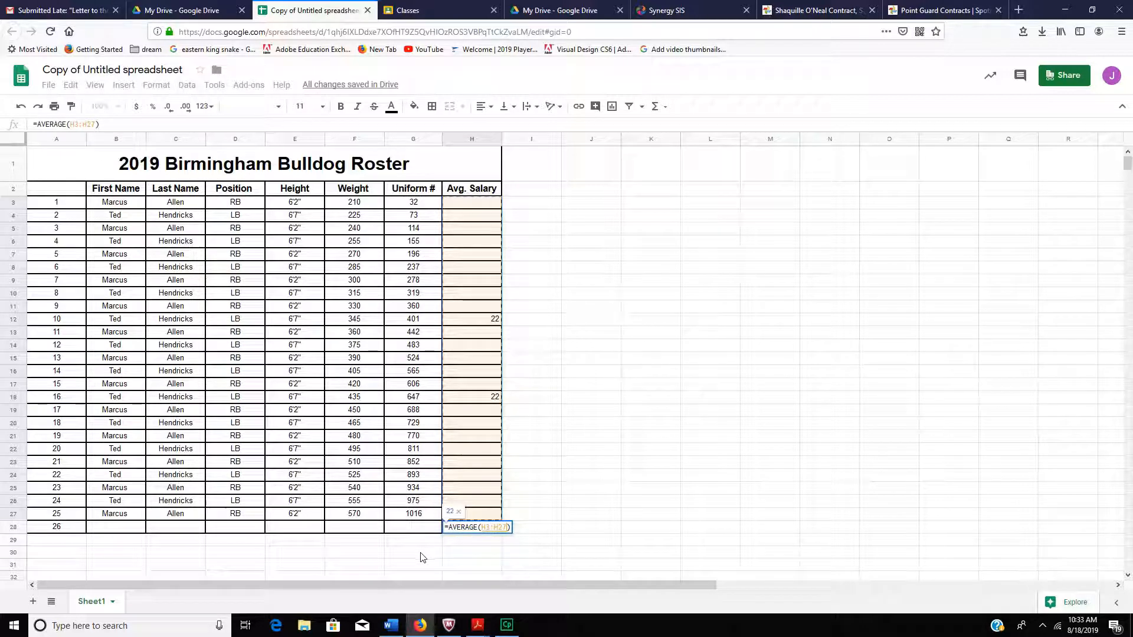
pyautogui.press('Return')
pyautogui.click(489, 528)
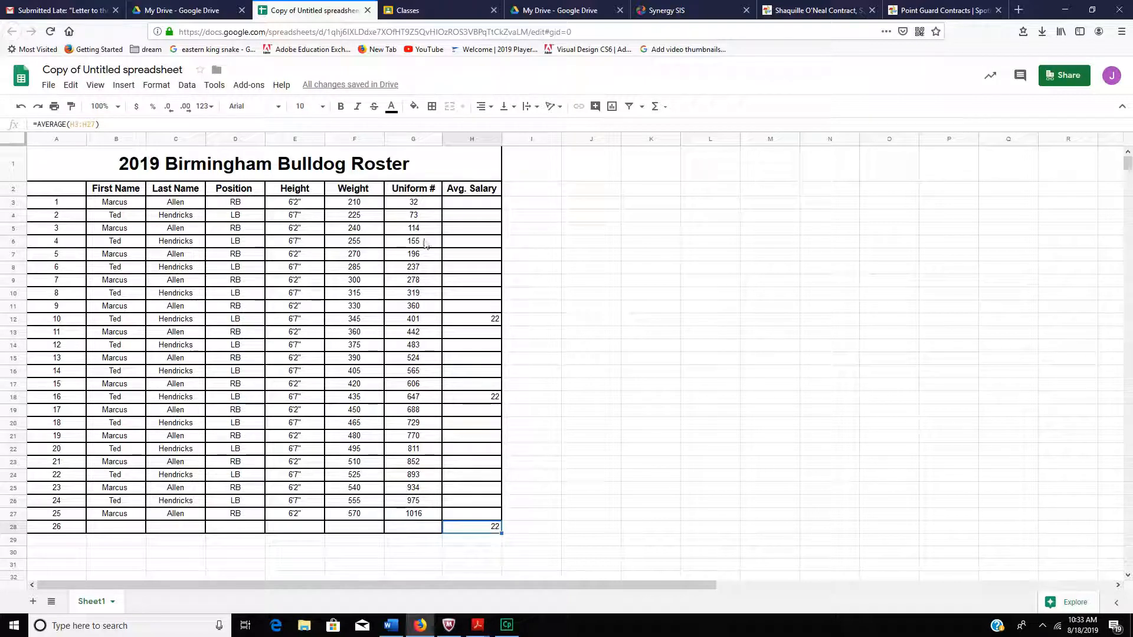
pyautogui.click(475, 242)
# Enter 65 in H6 and apply Currency format to H3:H28, then begin H14's salary.
pyautogui.write('65')
pyautogui.click(488, 336)
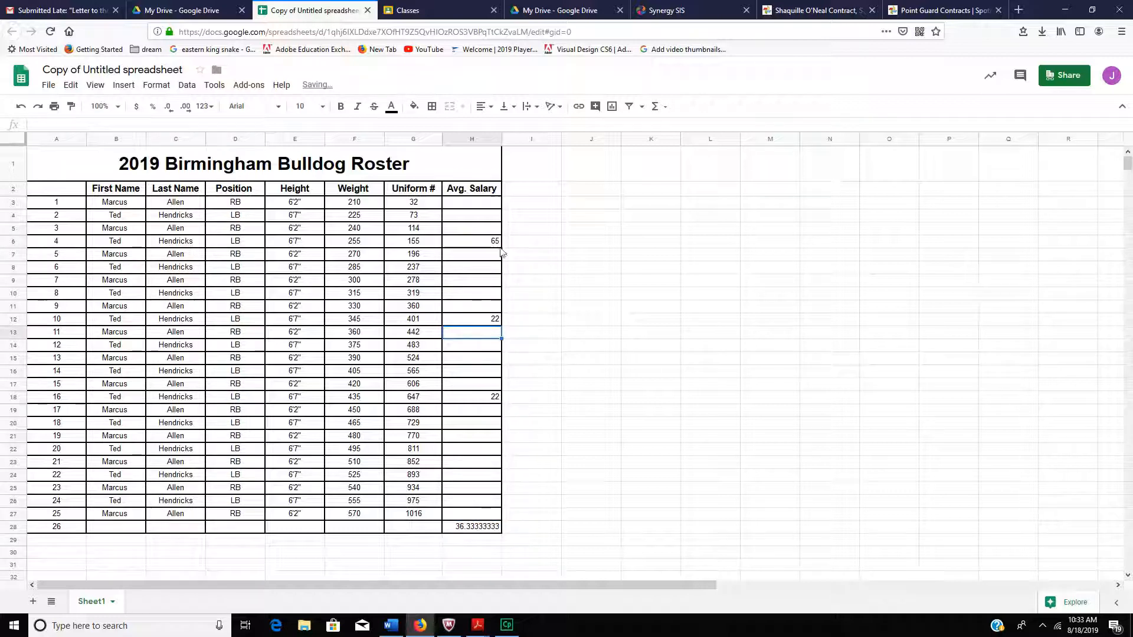
pyautogui.click(484, 532)
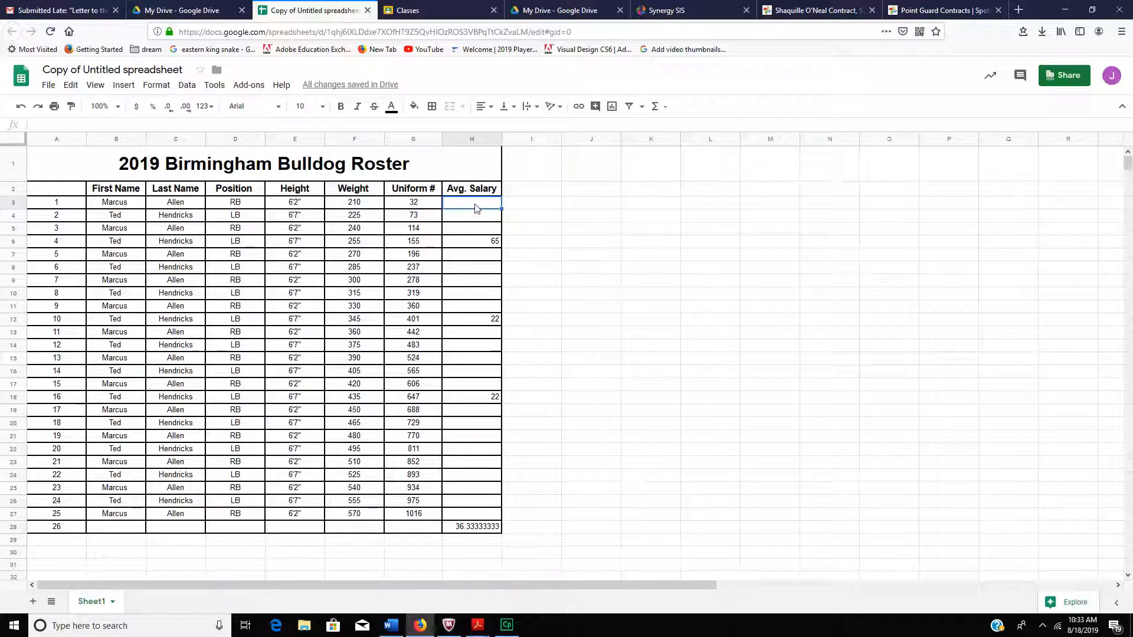
pyautogui.keyDown('shift'); pyautogui.click(493, 531); pyautogui.keyUp('shift')
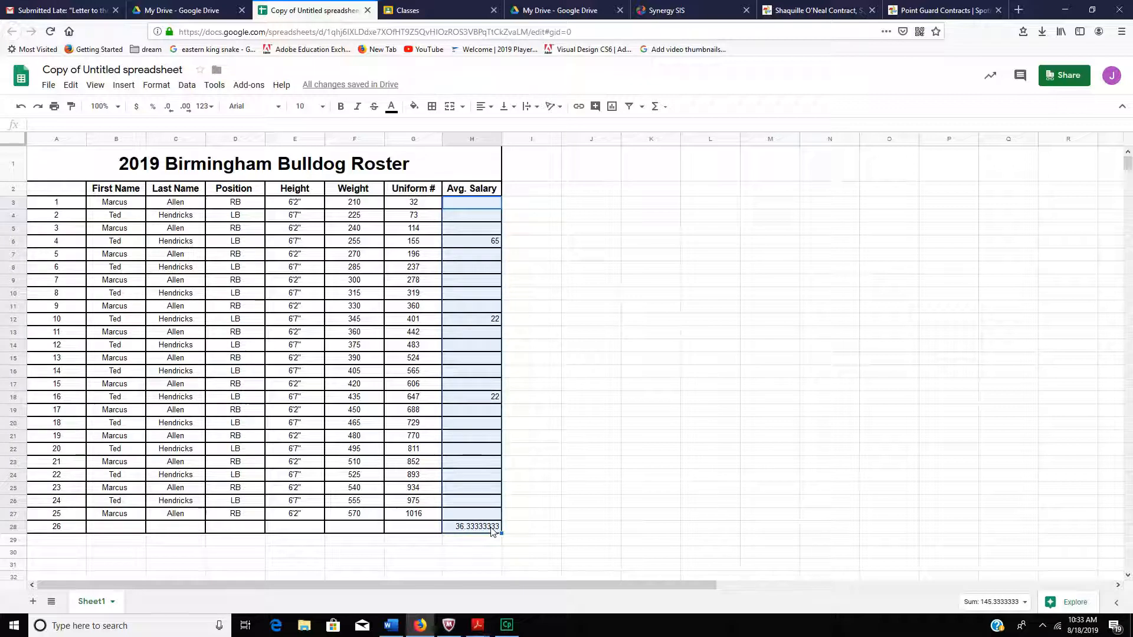
pyautogui.click(177, 89)
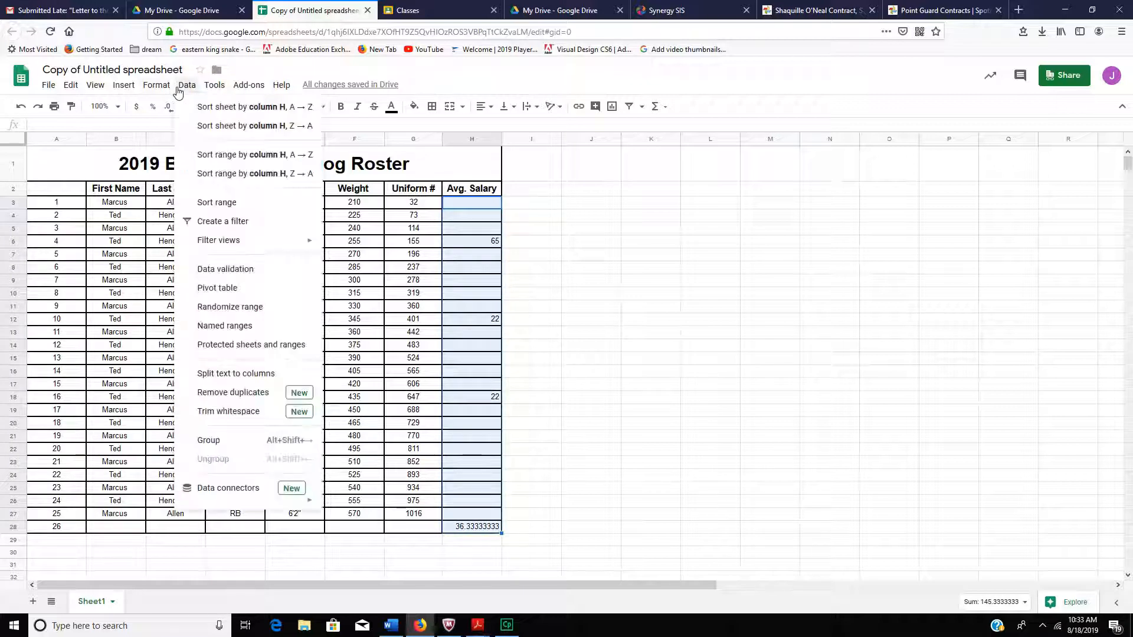
pyautogui.moveTo(161, 88)
pyautogui.moveTo(171, 111)
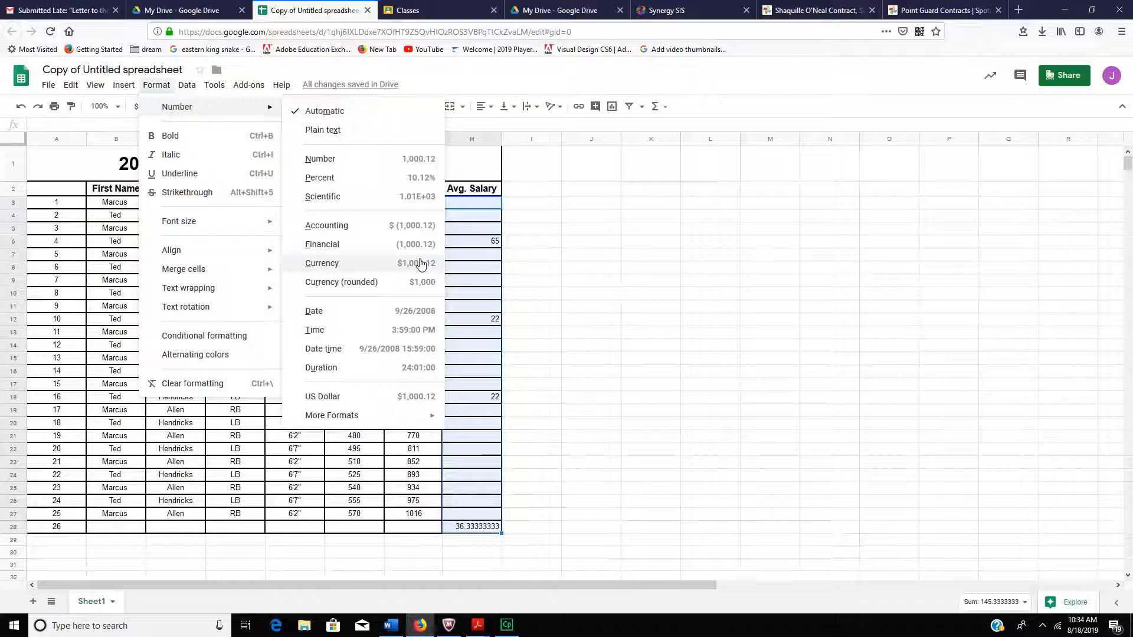
pyautogui.moveTo(420, 425)
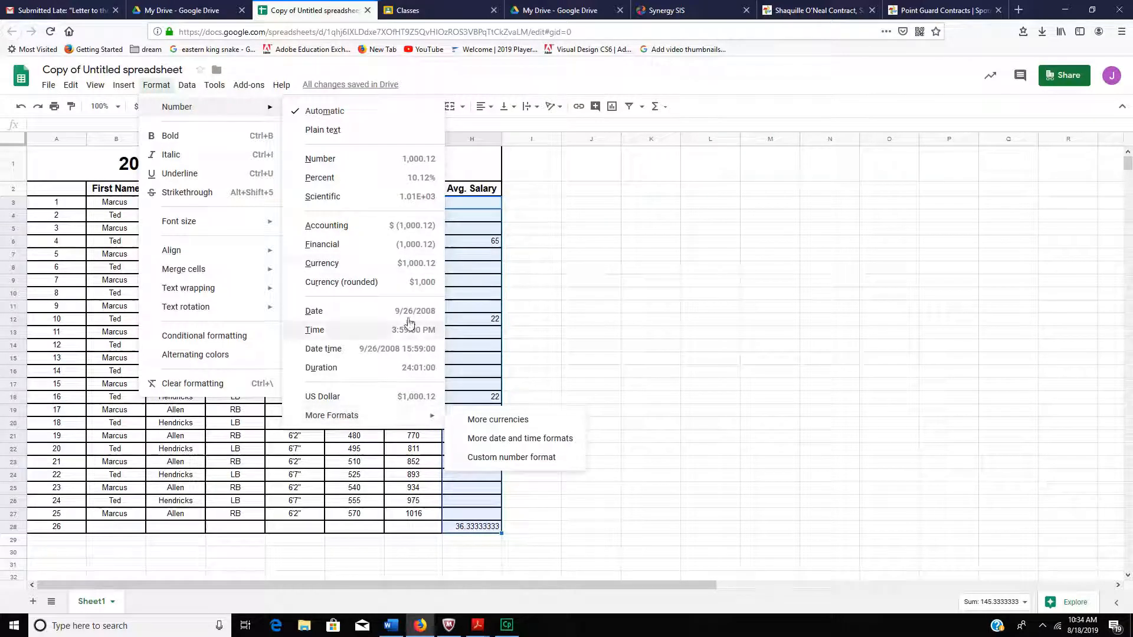
pyautogui.click(418, 268)
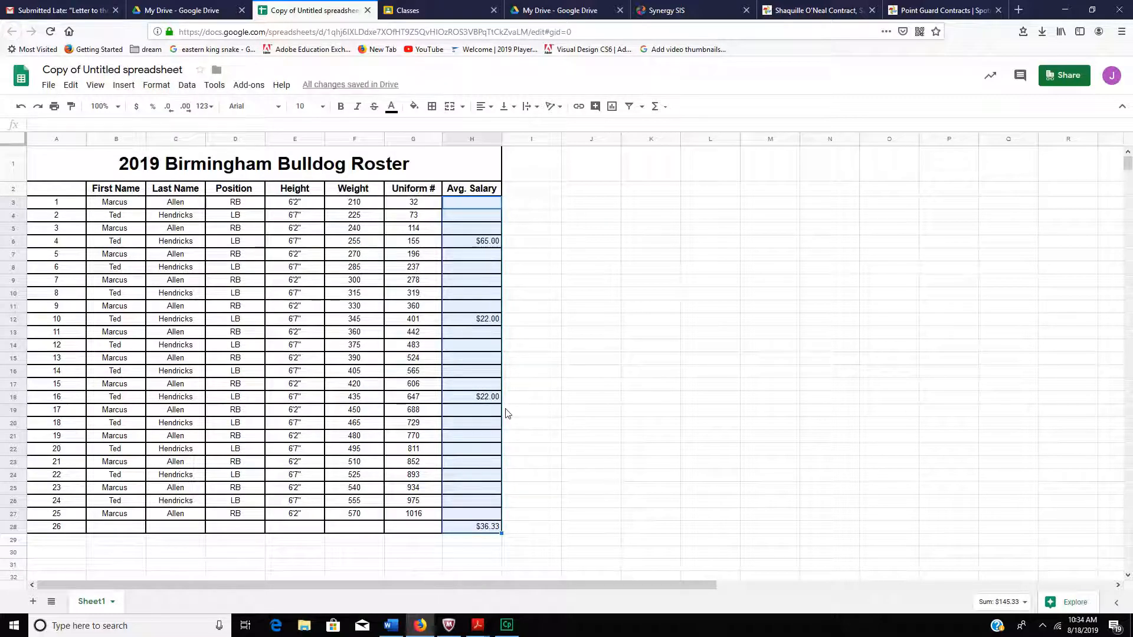
pyautogui.click(466, 349)
pyautogui.write('20,250')
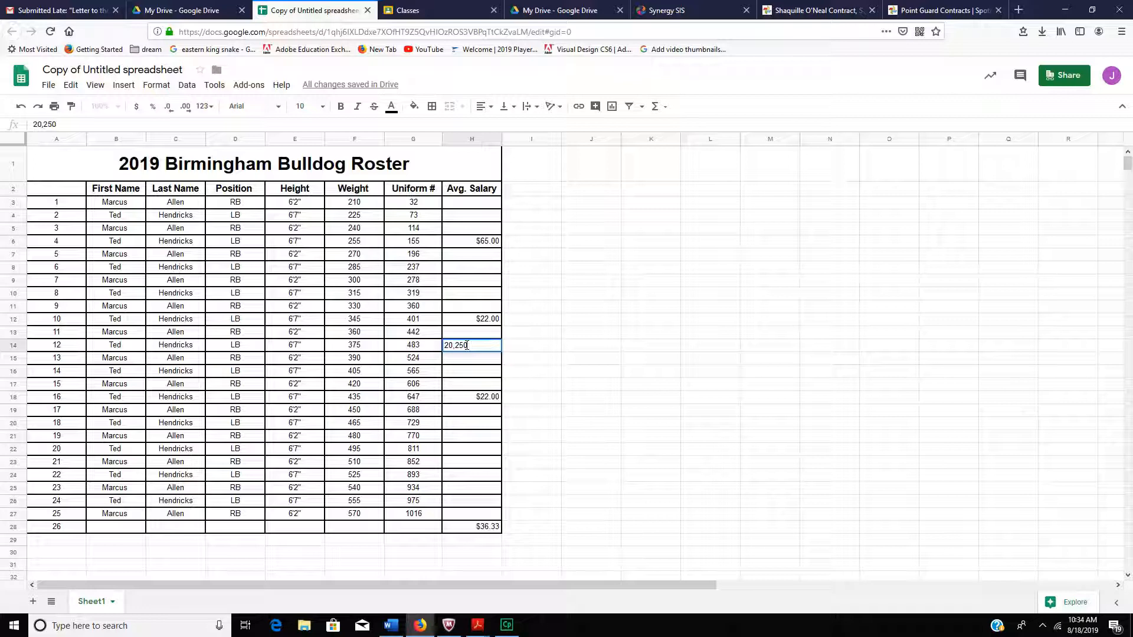
# Enter 20,250,655 as player 12's salary in H14 and widen column H to fit.
pyautogui.write(',655')
pyautogui.press('Tab')
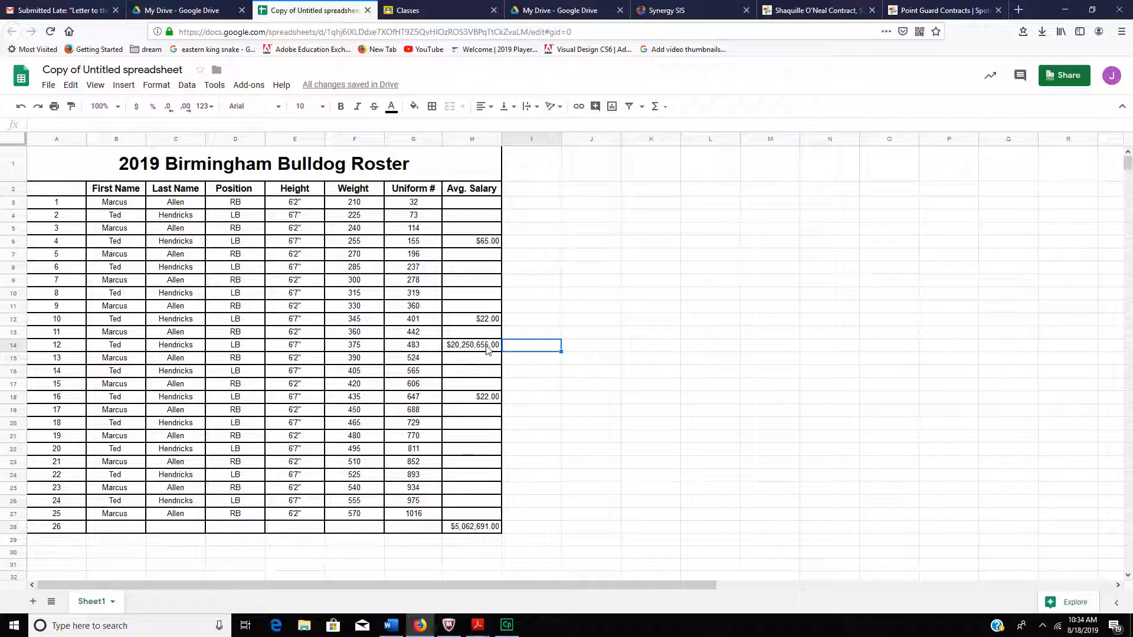
pyautogui.moveTo(503, 142); pyautogui.dragTo(522, 141)
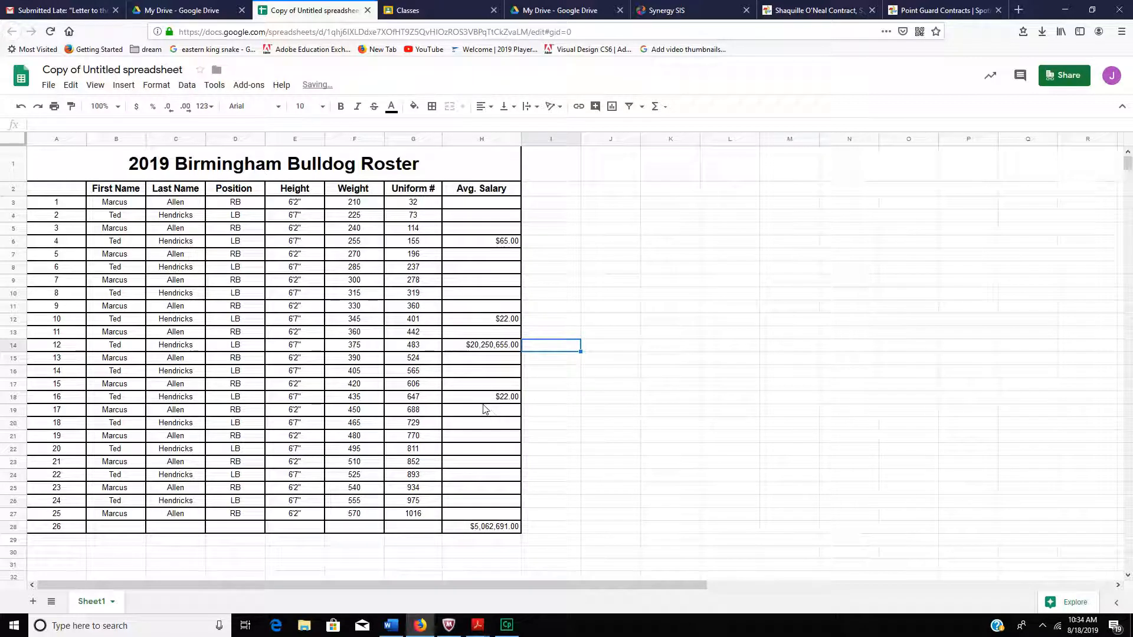
pyautogui.hotkey('alt', 'Tab')
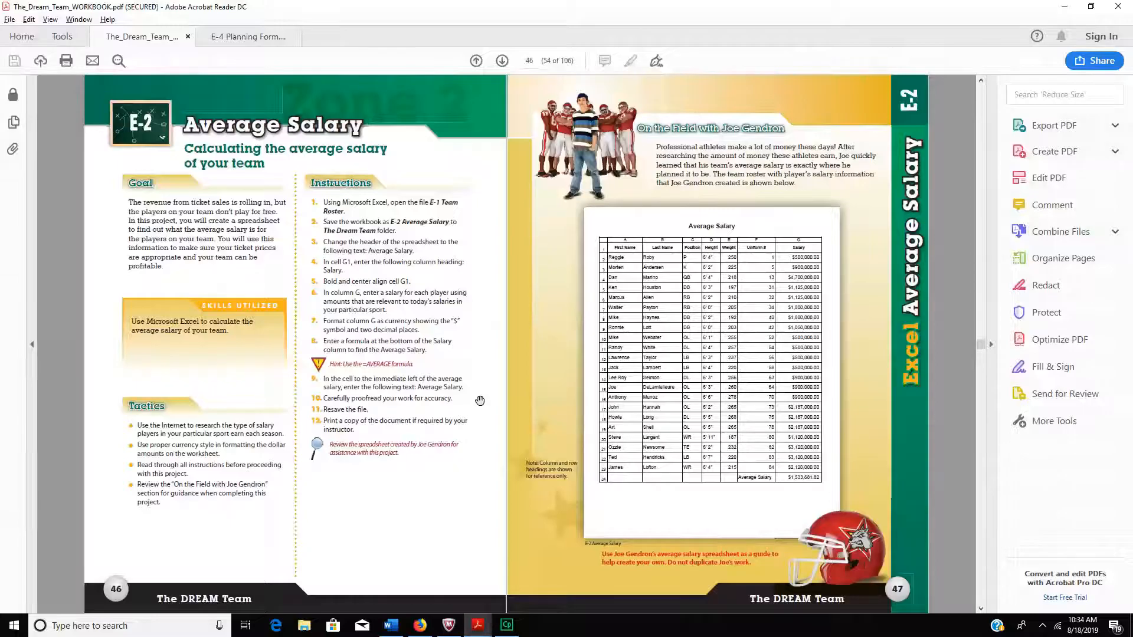
pyautogui.hotkey('alt', 'Tab')
pyautogui.click(417, 527)
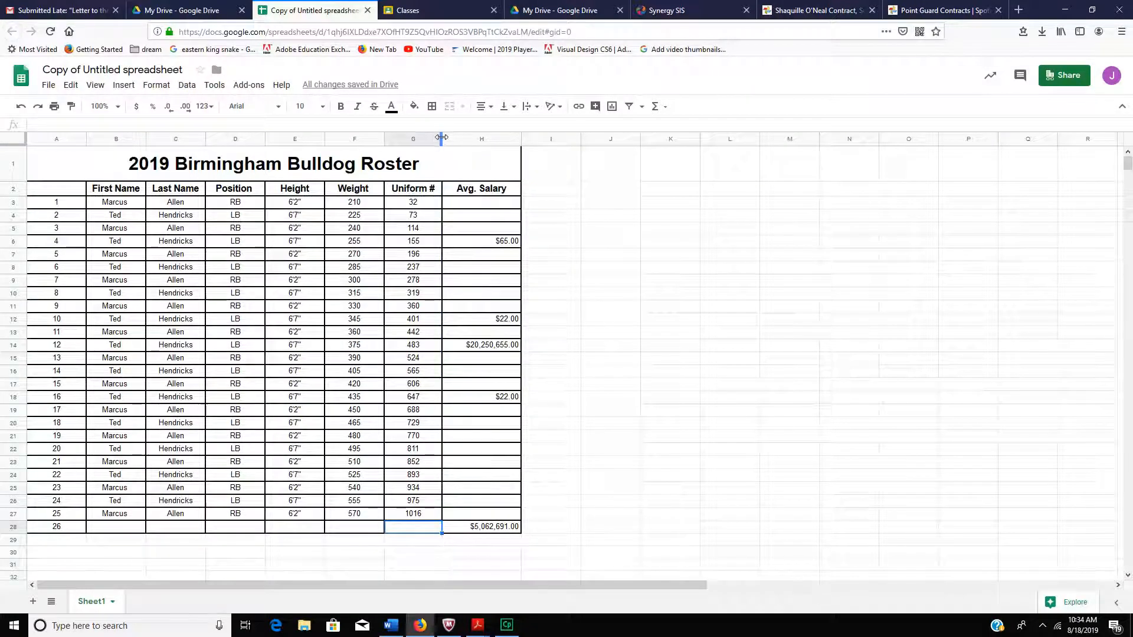
# Widen column G, enter 'Average Salary' in G28 and right-align it.
pyautogui.moveTo(442, 137); pyautogui.dragTo(468, 137)
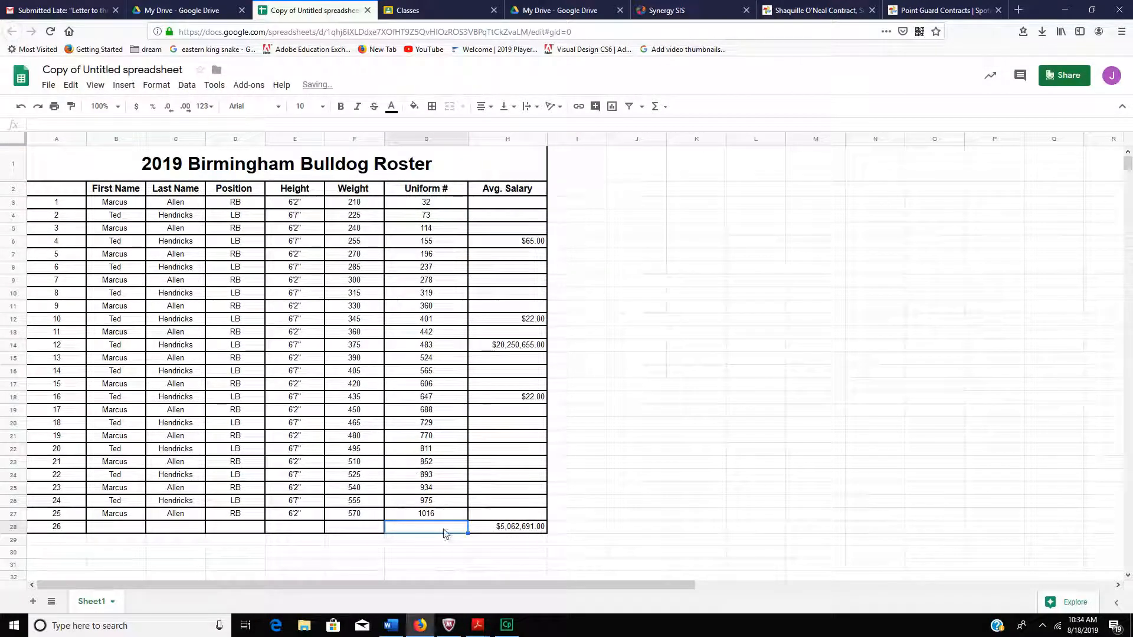
pyautogui.write('Avera')
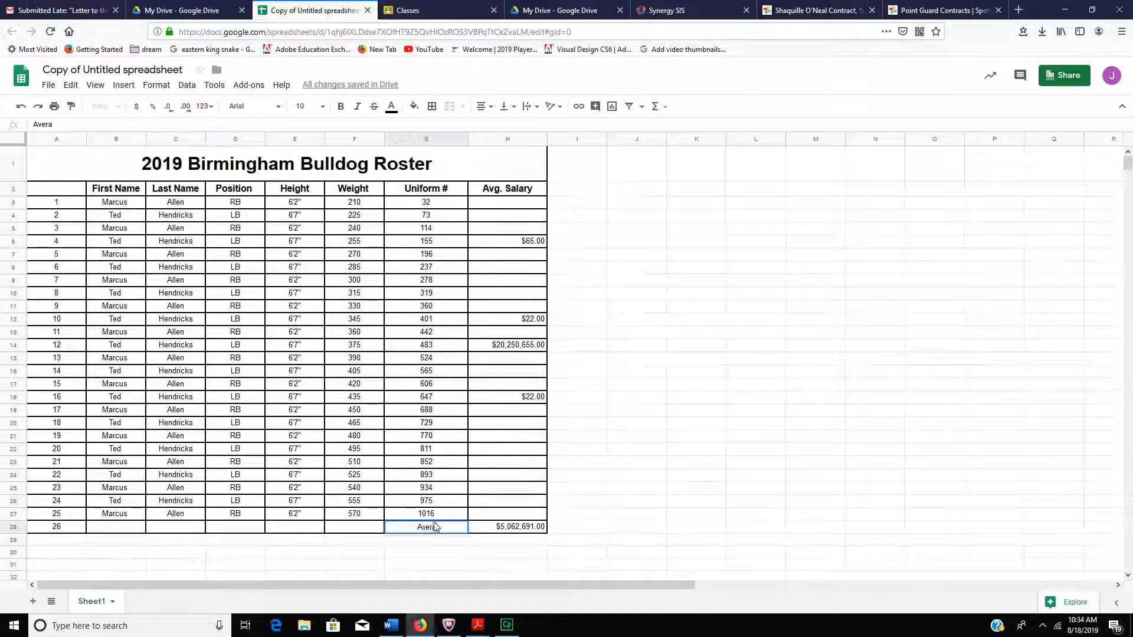
pyautogui.write('ge Sala')
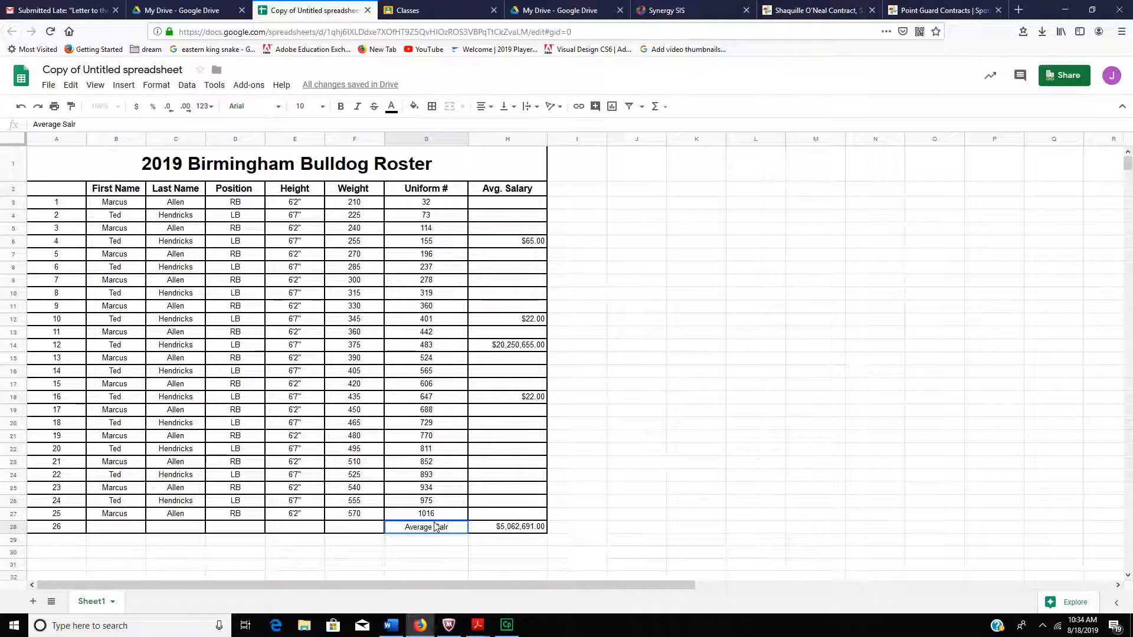
pyautogui.write('ry')
pyautogui.click(495, 107)
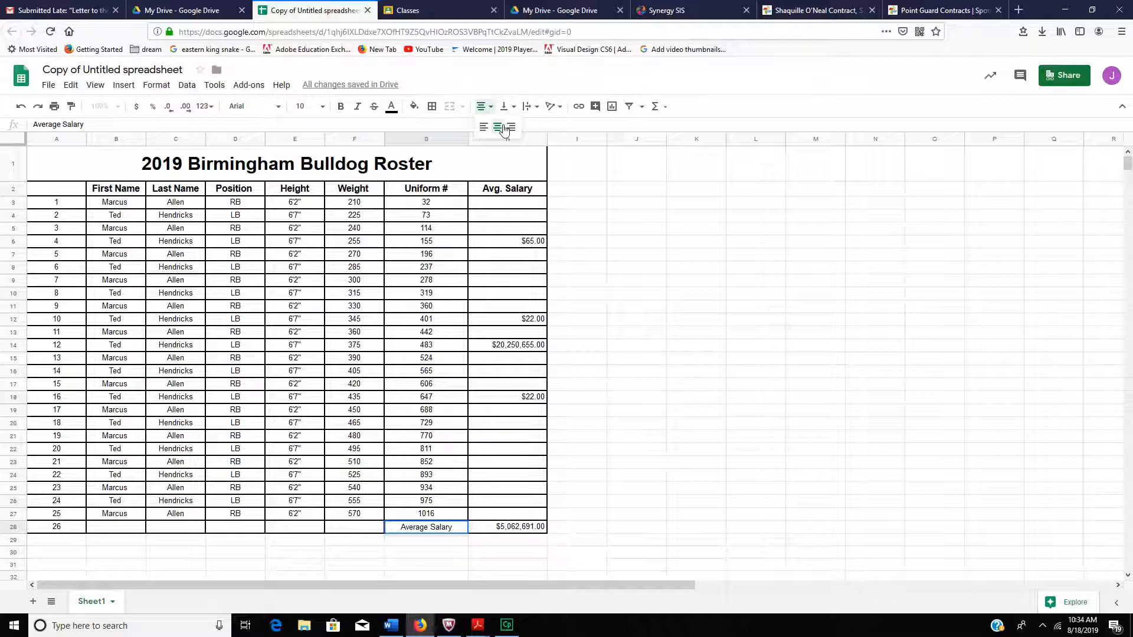
pyautogui.click(511, 128)
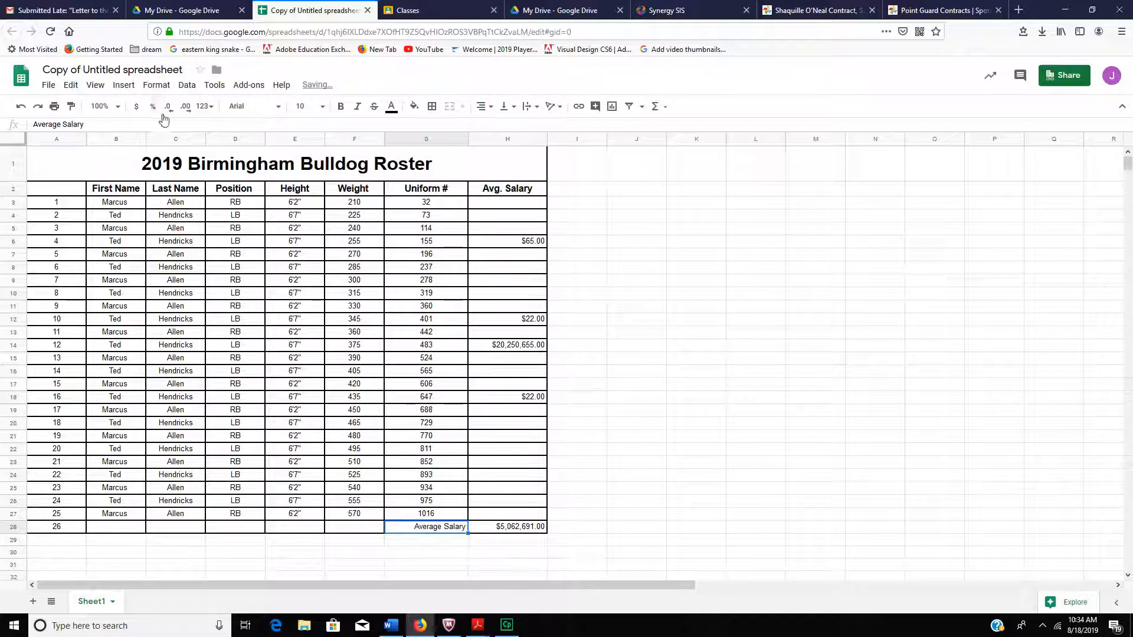
# Make the 'Average Salary' label bold at font size 12.
pyautogui.click(340, 108)
pyautogui.click(322, 107)
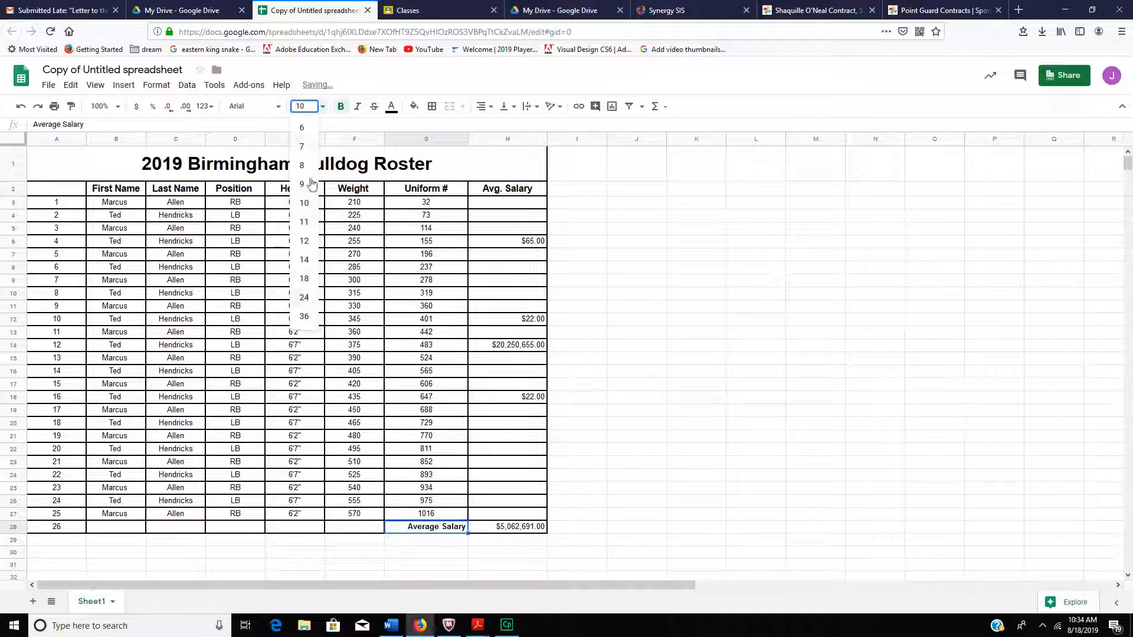
pyautogui.click(310, 243)
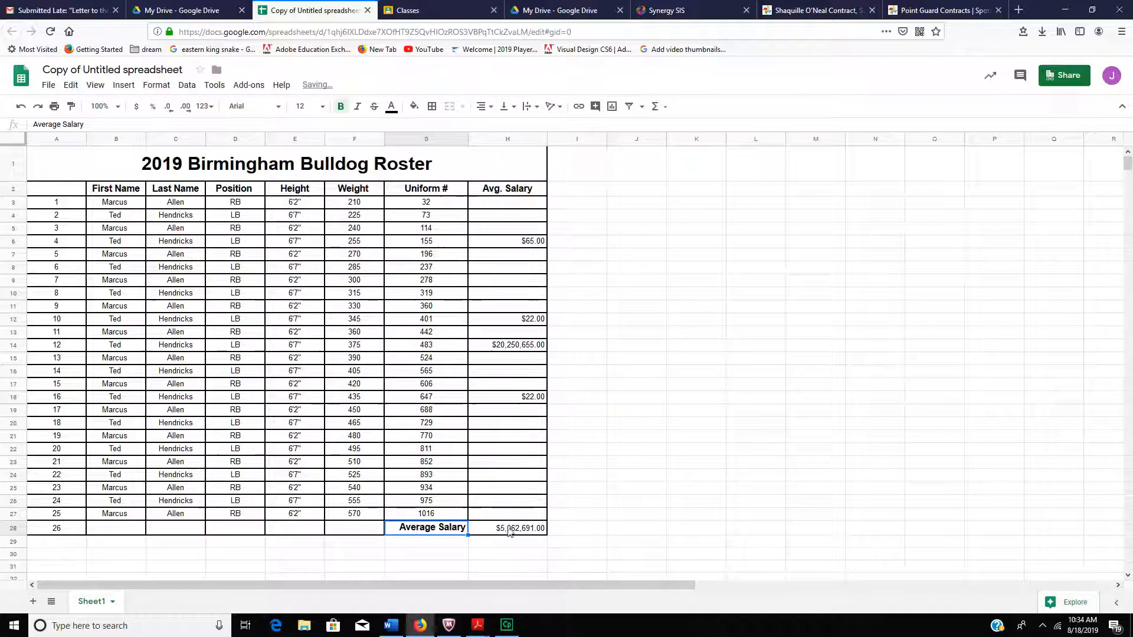
pyautogui.press('Right')
pyautogui.click(430, 218)
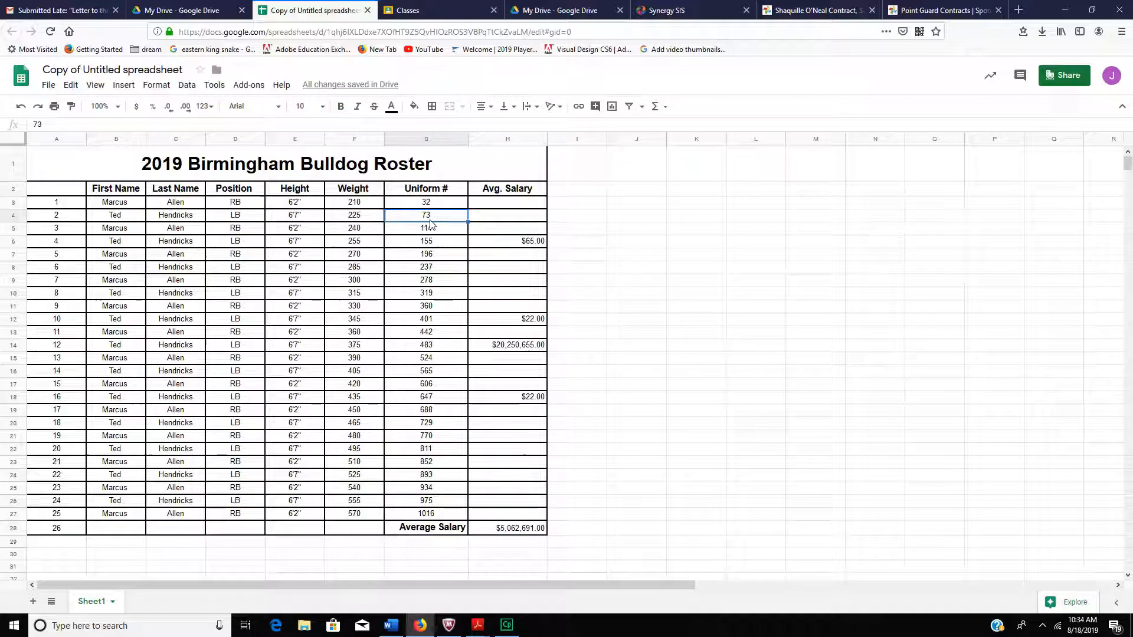
pyautogui.click(429, 530)
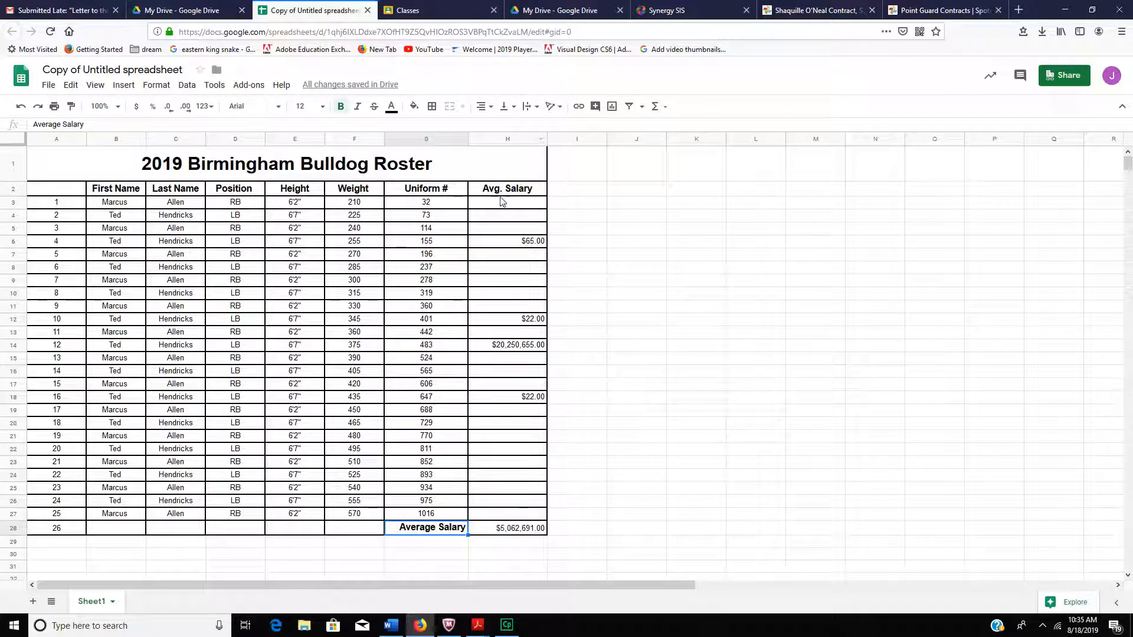
# Vertically centre the salary entries H3:H27, keeping them right-aligned.
pyautogui.click(522, 203)
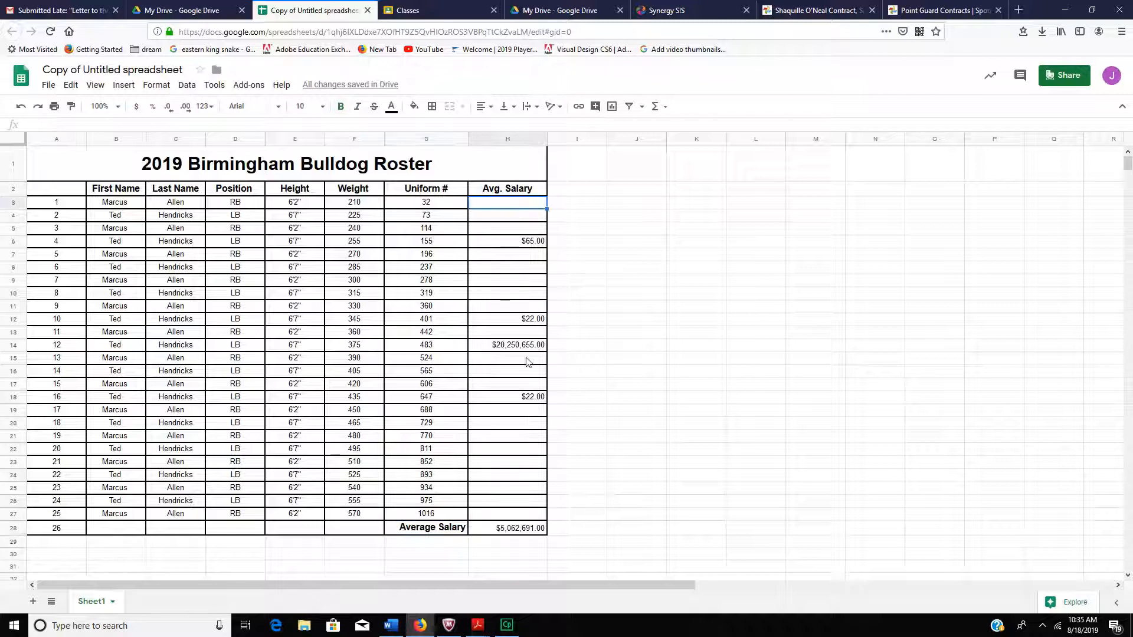
pyautogui.keyDown('shift'); pyautogui.click(530, 514); pyautogui.keyUp('shift')
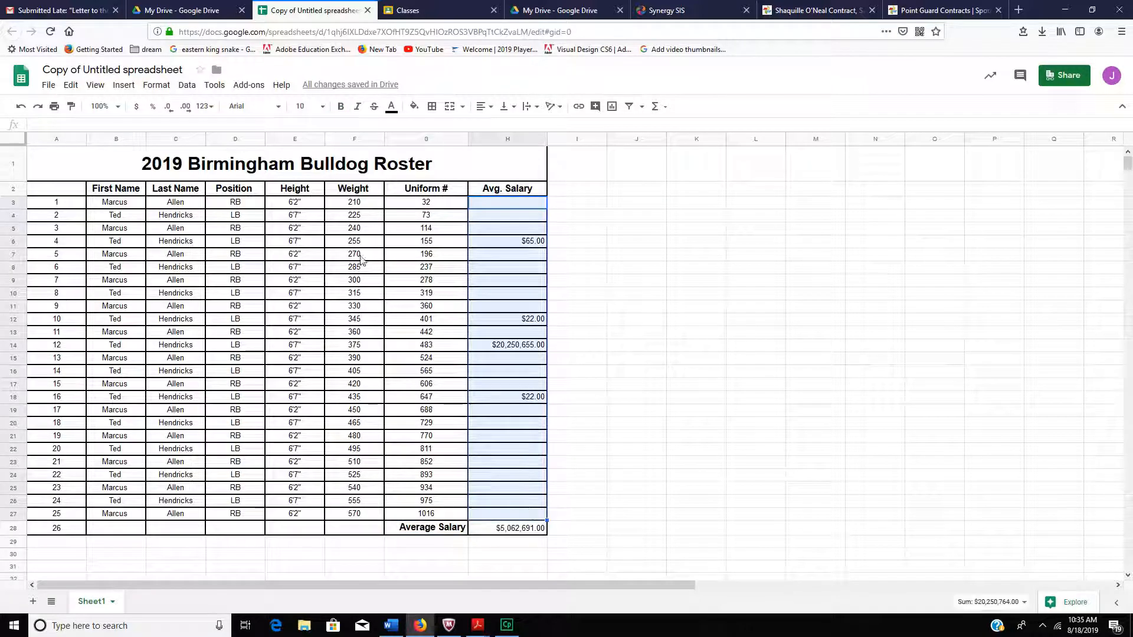
pyautogui.click(505, 106)
pyautogui.click(520, 126)
pyautogui.click(485, 107)
pyautogui.click(499, 134)
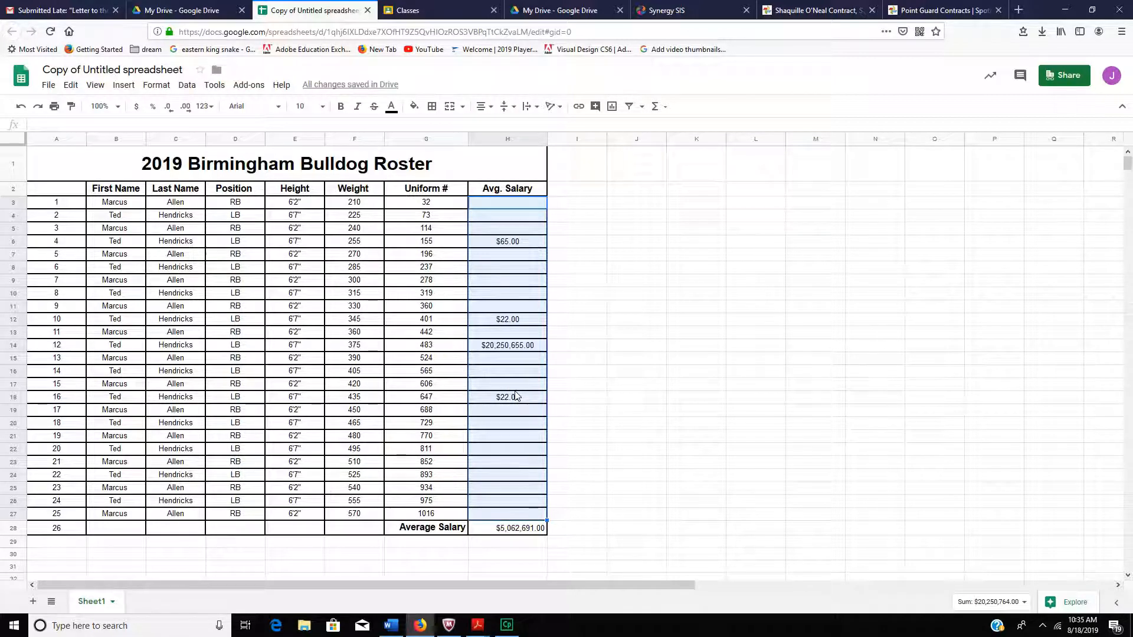
pyautogui.hotkey('ctrl', 'shift', 'r')
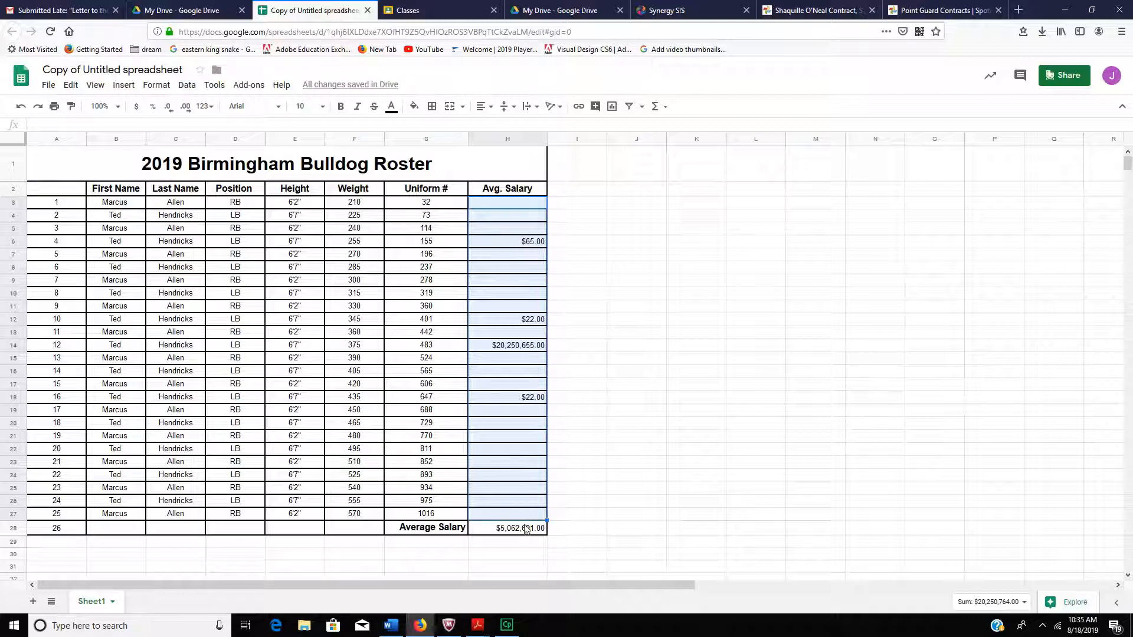
# Centre the H28 average both vertically and horizontally.
pyautogui.click(525, 527)
pyautogui.click(508, 111)
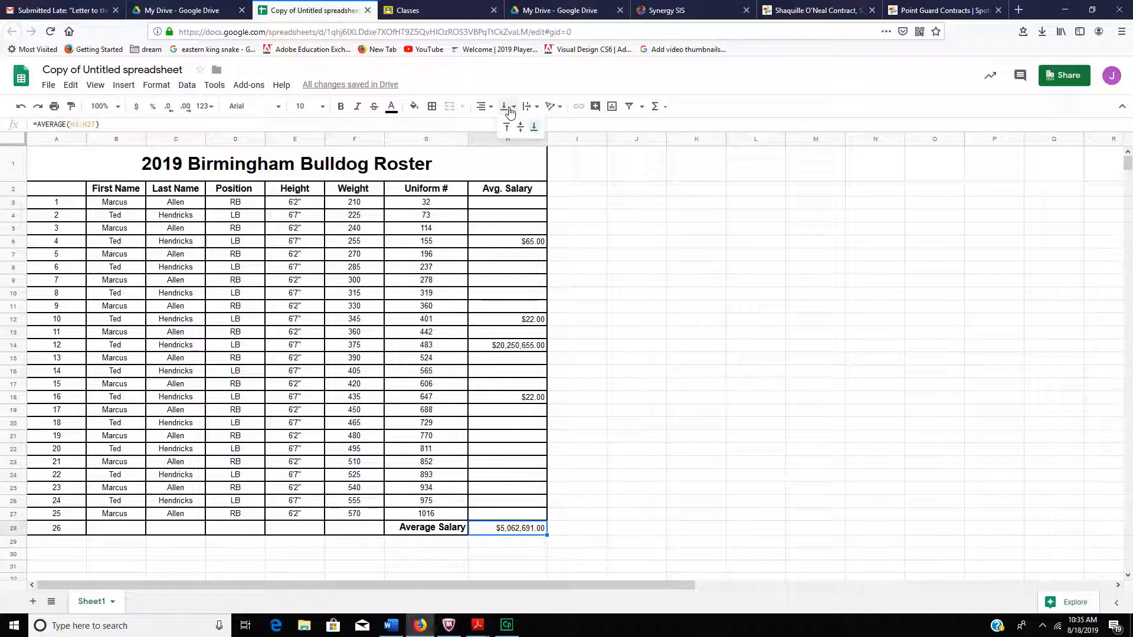
pyautogui.click(520, 129)
pyautogui.click(485, 106)
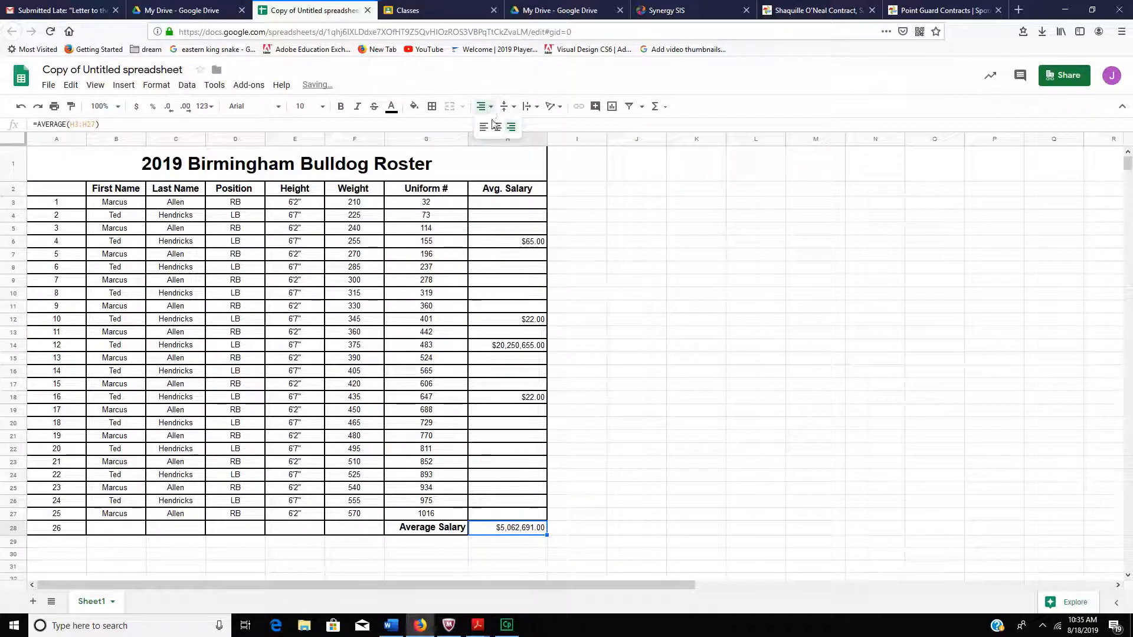
pyautogui.click(498, 131)
pyautogui.click(448, 545)
pyautogui.click(726, 557)
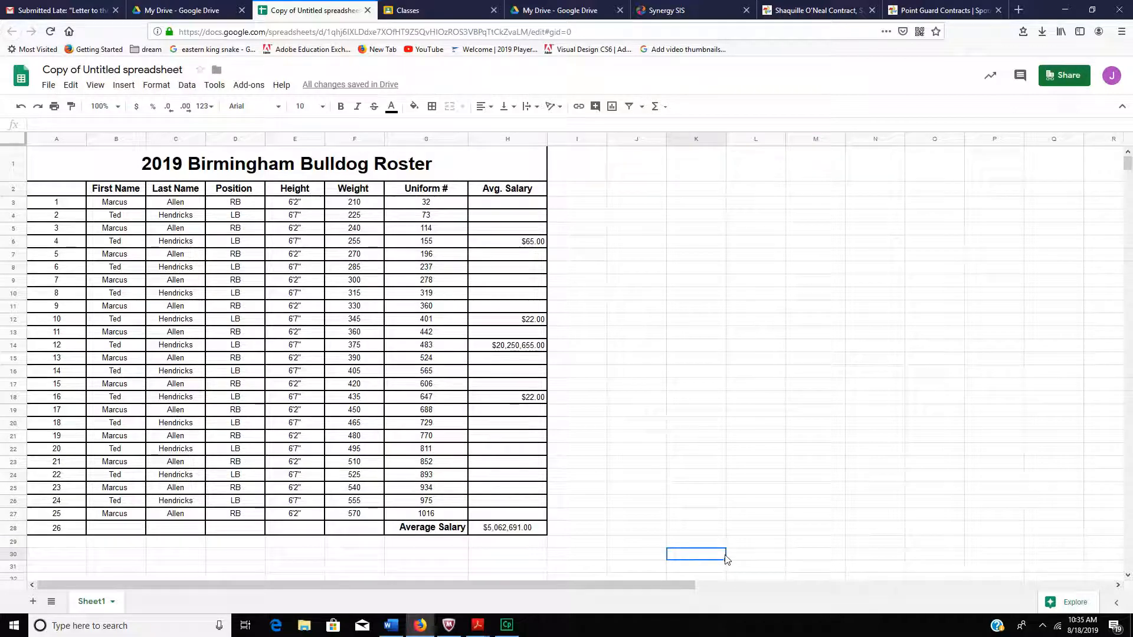